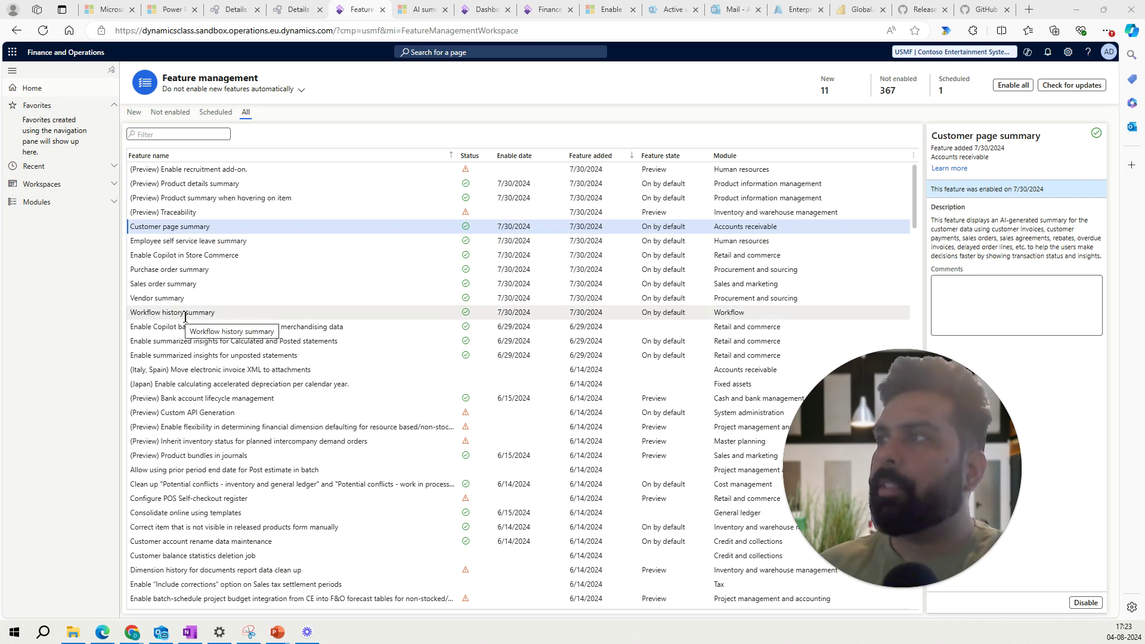
# Review the Product details, Product, Customer page, Employee leave, Purchase order and Sales order summary features
pyautogui.click(208, 189)
pyautogui.click(209, 198)
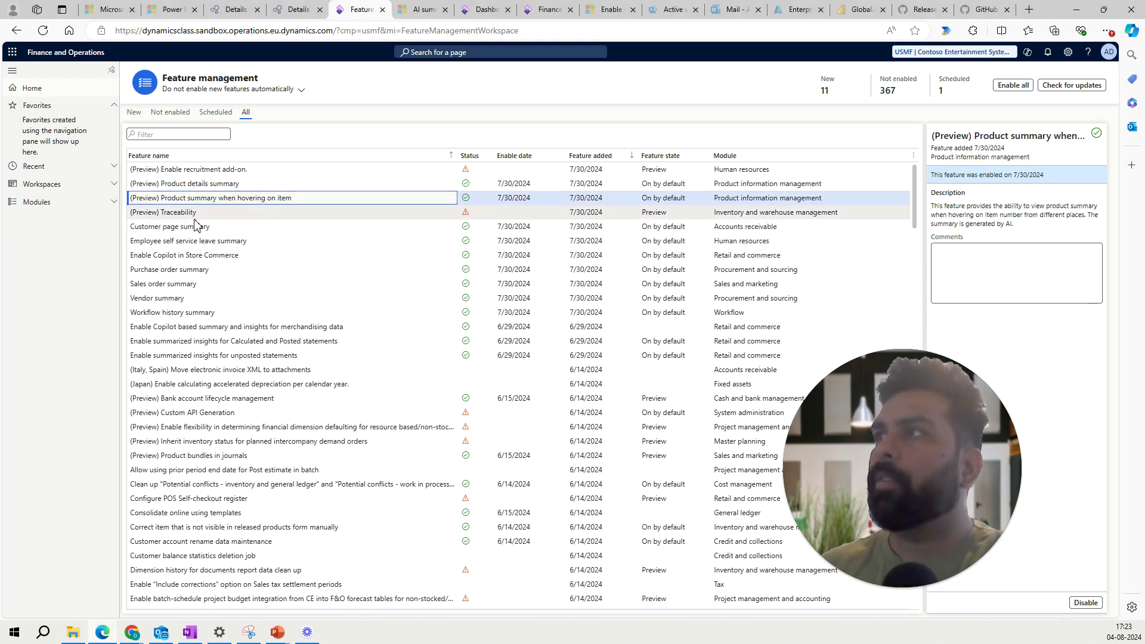
pyautogui.click(194, 226)
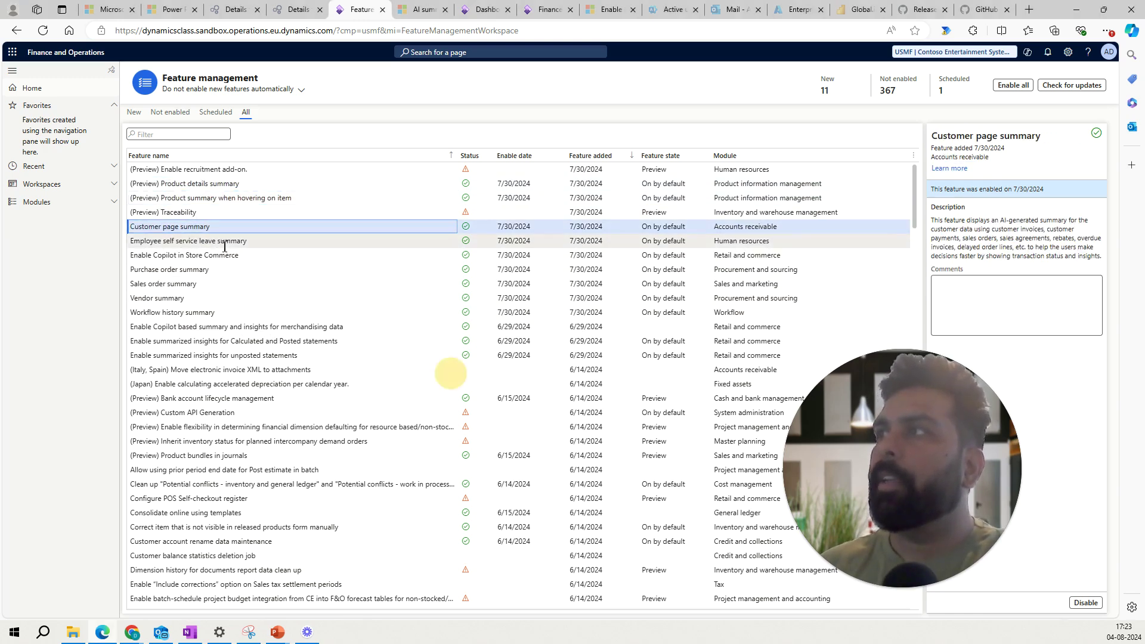
pyautogui.click(224, 245)
pyautogui.click(205, 269)
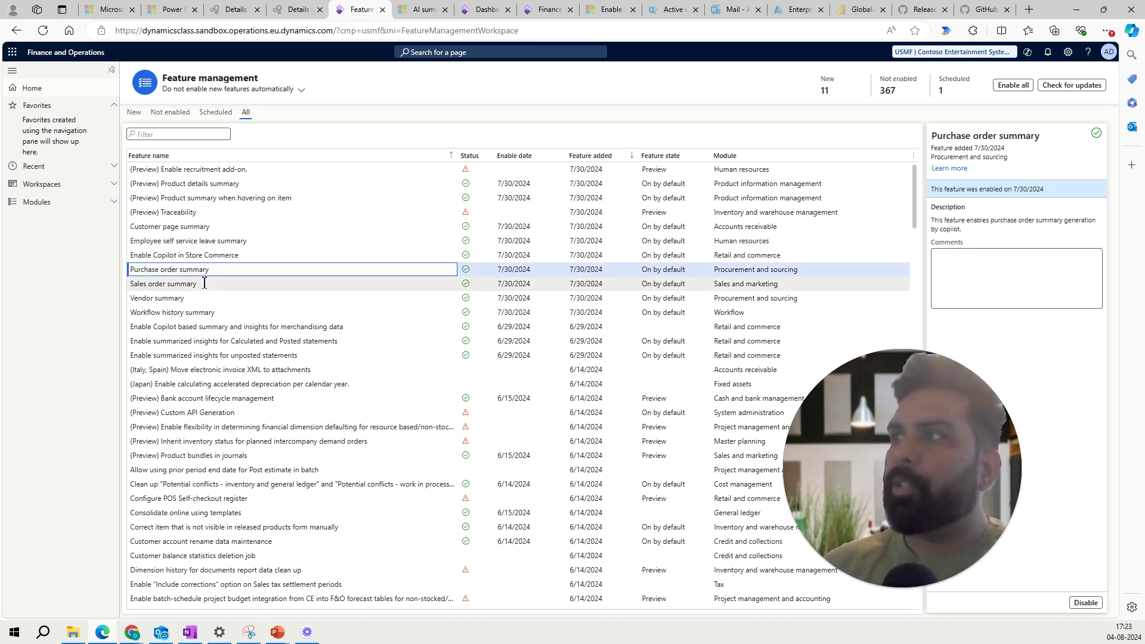
pyautogui.click(204, 284)
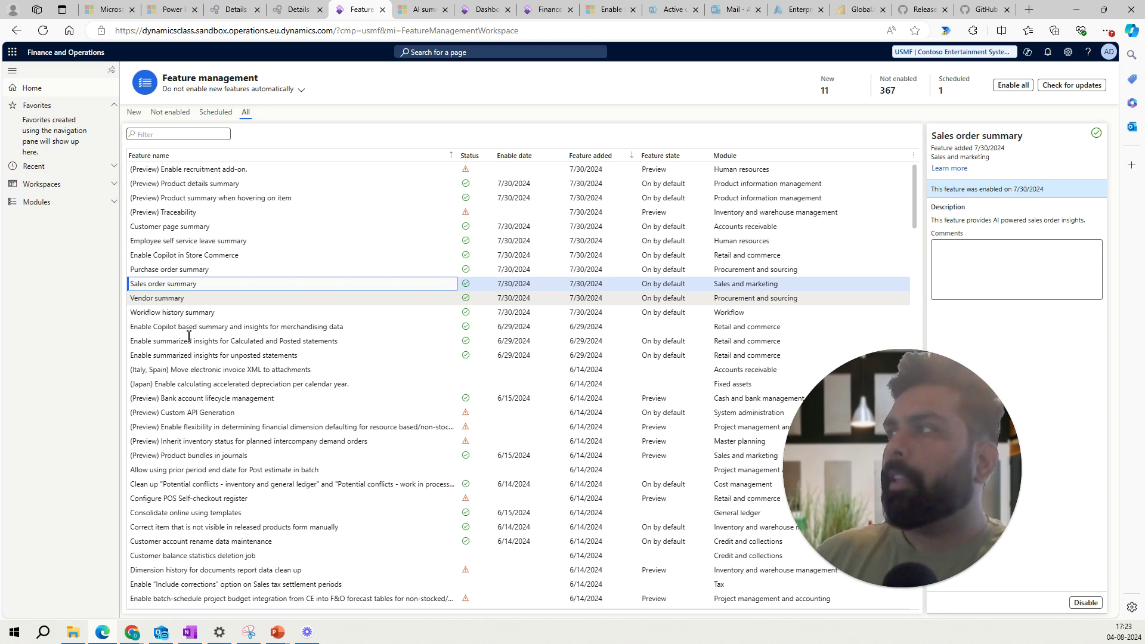
# Check the Workflow history, Copilot merchandising and unposted statements insights features, then return to Purchase order summary
pyautogui.press('Down')
pyautogui.press('Down')
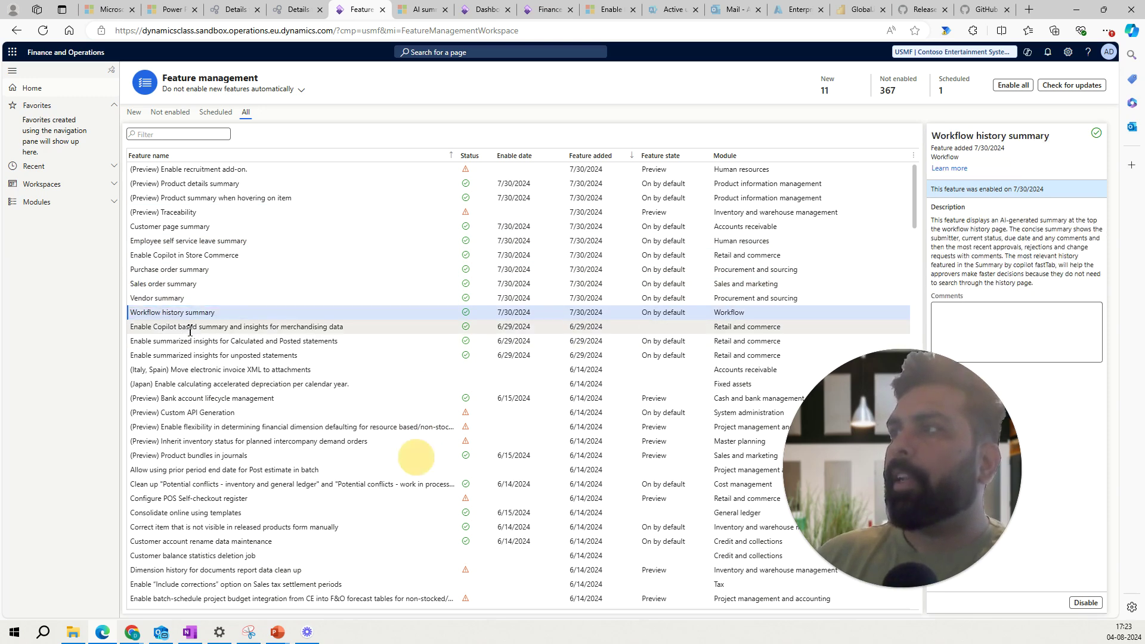
pyautogui.press('Down')
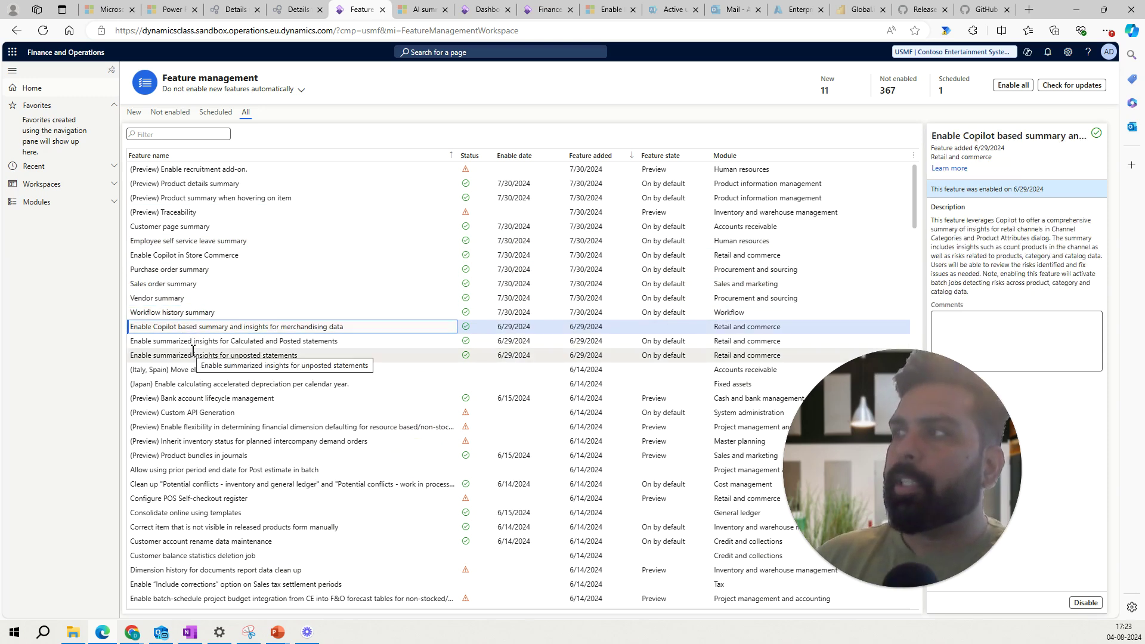
pyautogui.click(210, 357)
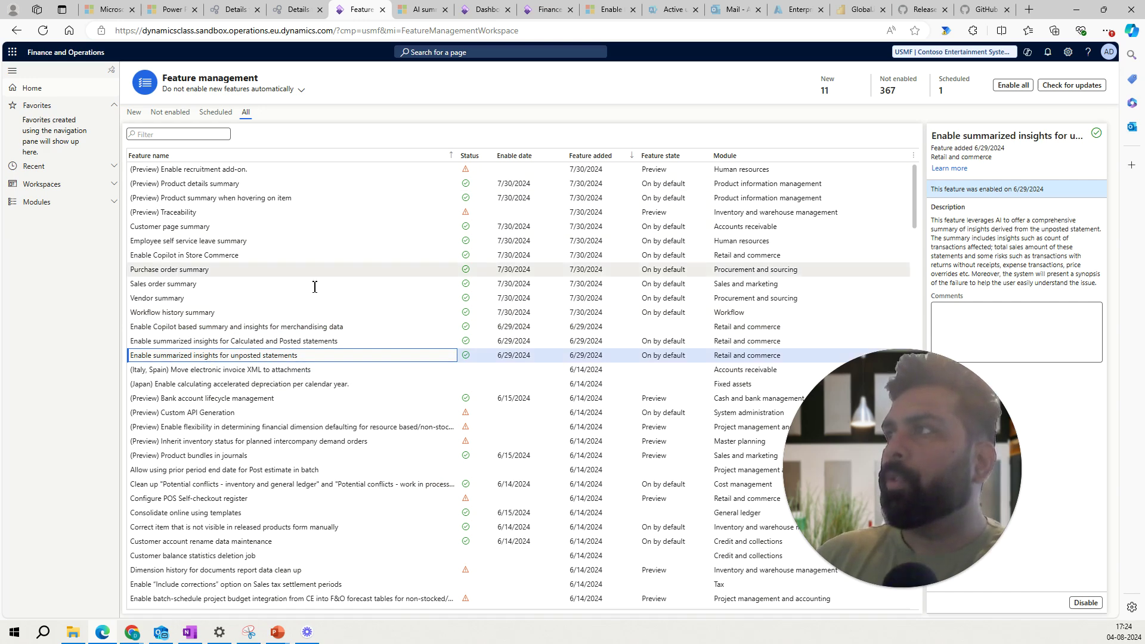
pyautogui.click(237, 272)
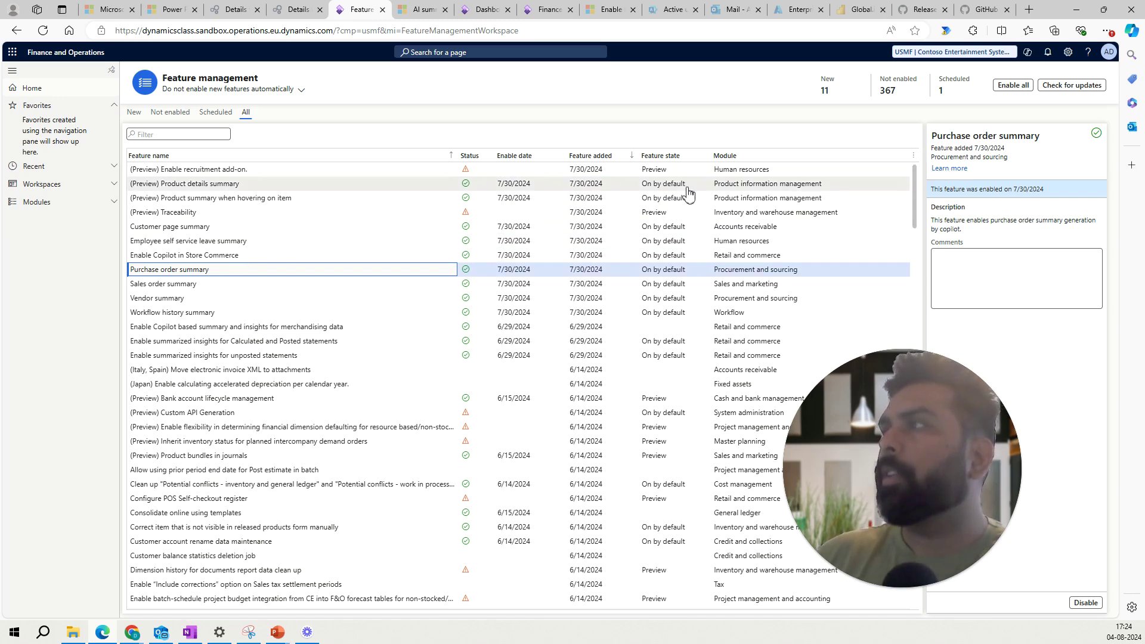
pyautogui.click(421, 9)
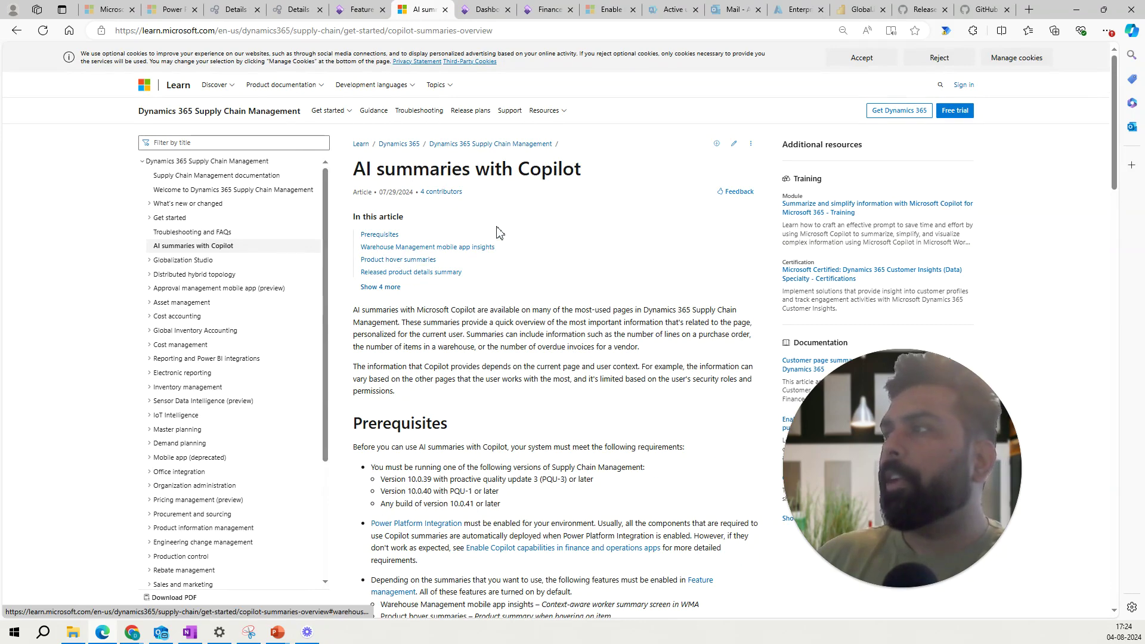
# Scroll the article down to the purchase order summary description and mark it
pyautogui.scroll(-2, 416, 230)
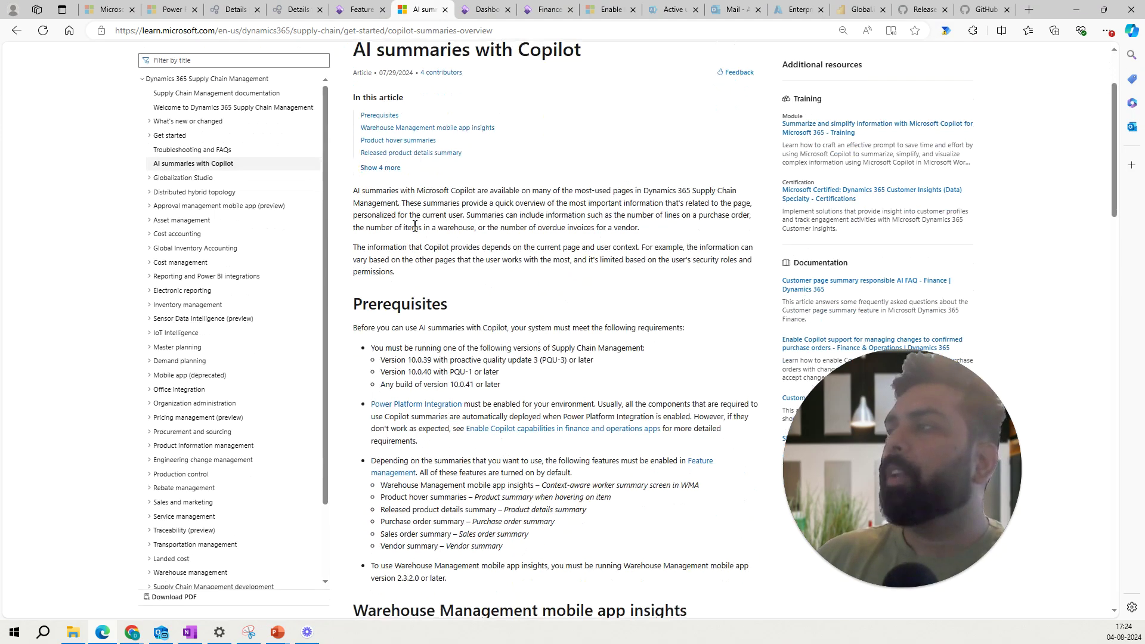
pyautogui.scroll(-3, 430, 221)
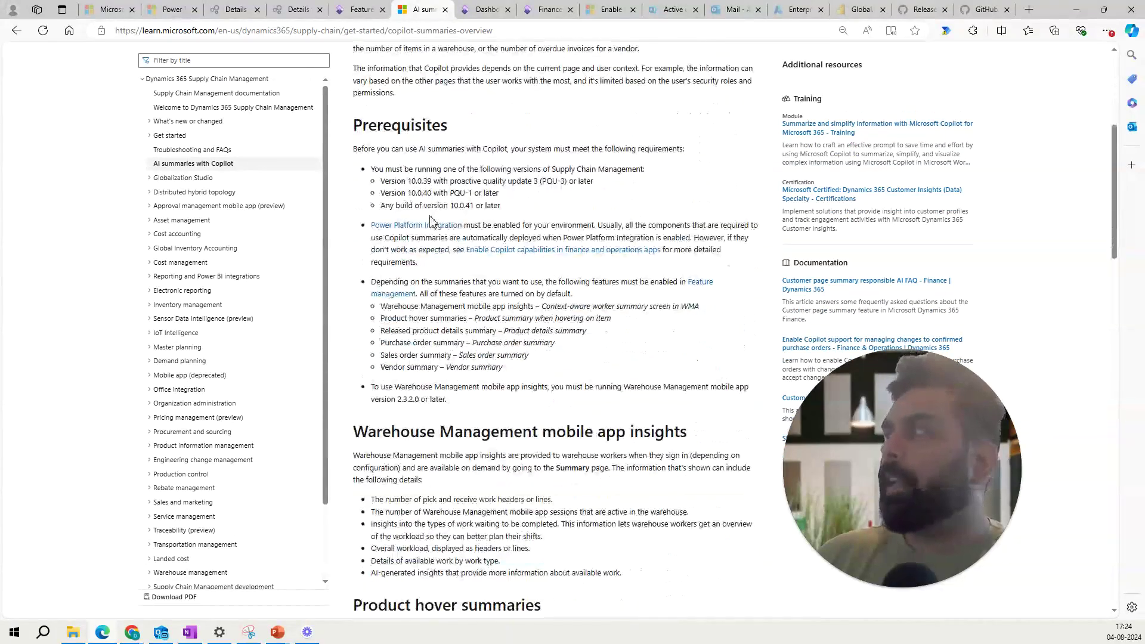
pyautogui.scroll(-5, 435, 267)
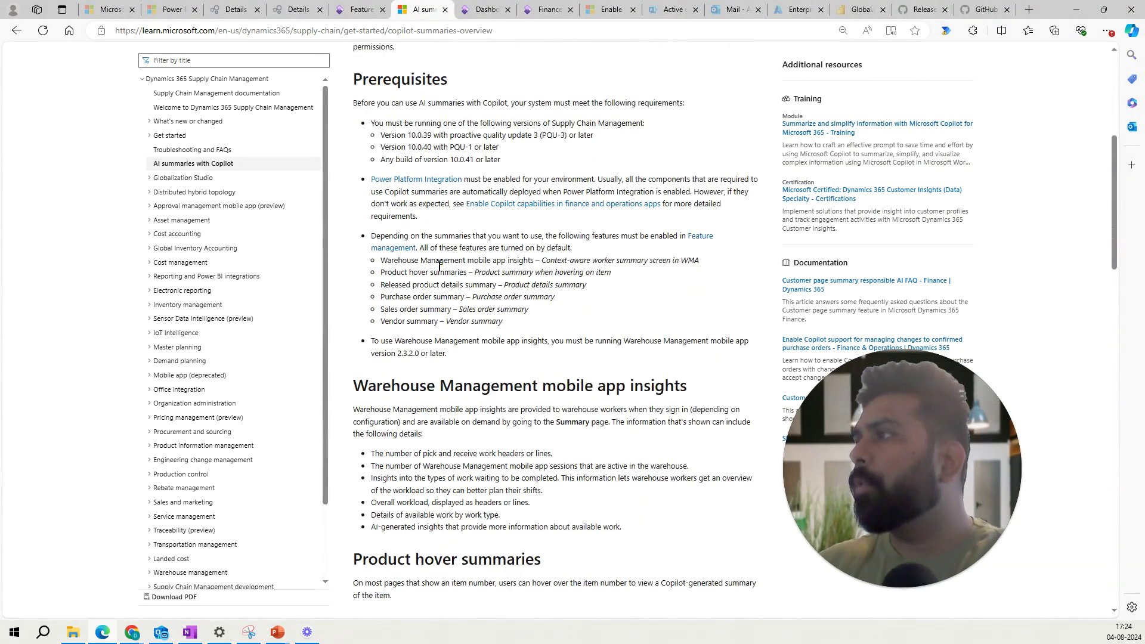
pyautogui.scroll(-2, 439, 264)
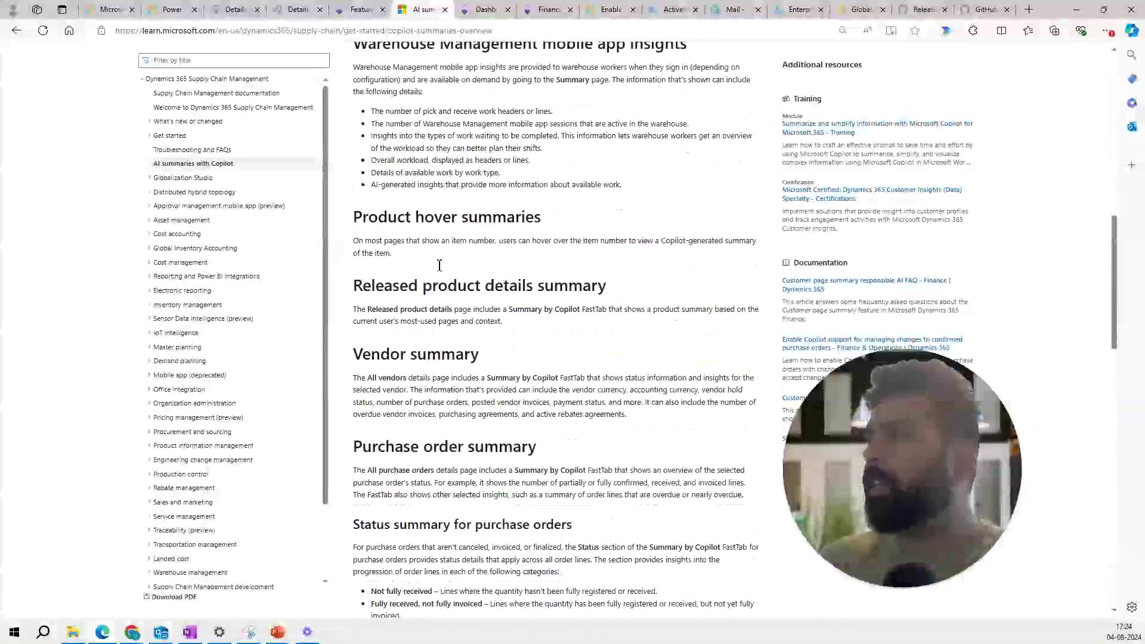
pyautogui.scroll(-1, 441, 266)
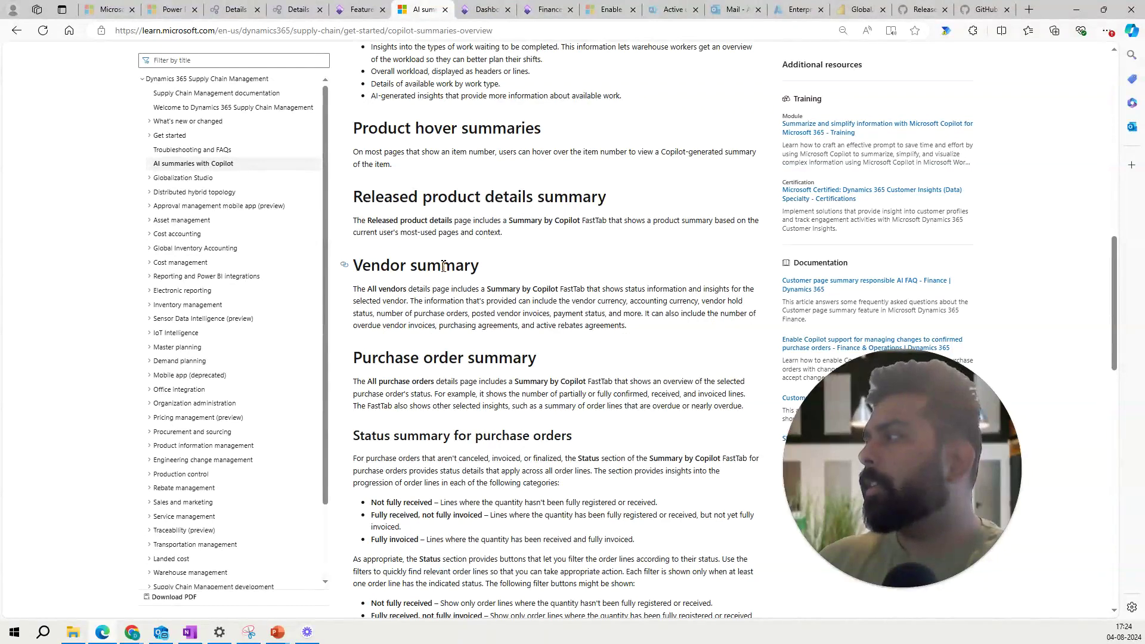
pyautogui.scroll(-3, 443, 267)
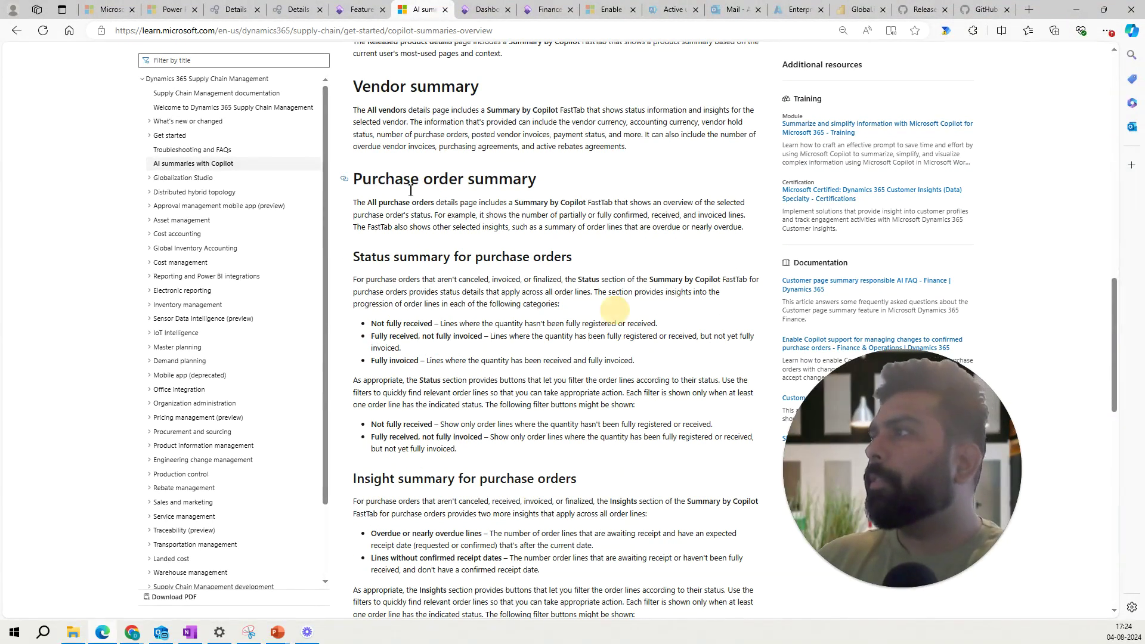
pyautogui.moveTo(386, 179); pyautogui.dragTo(481, 227)
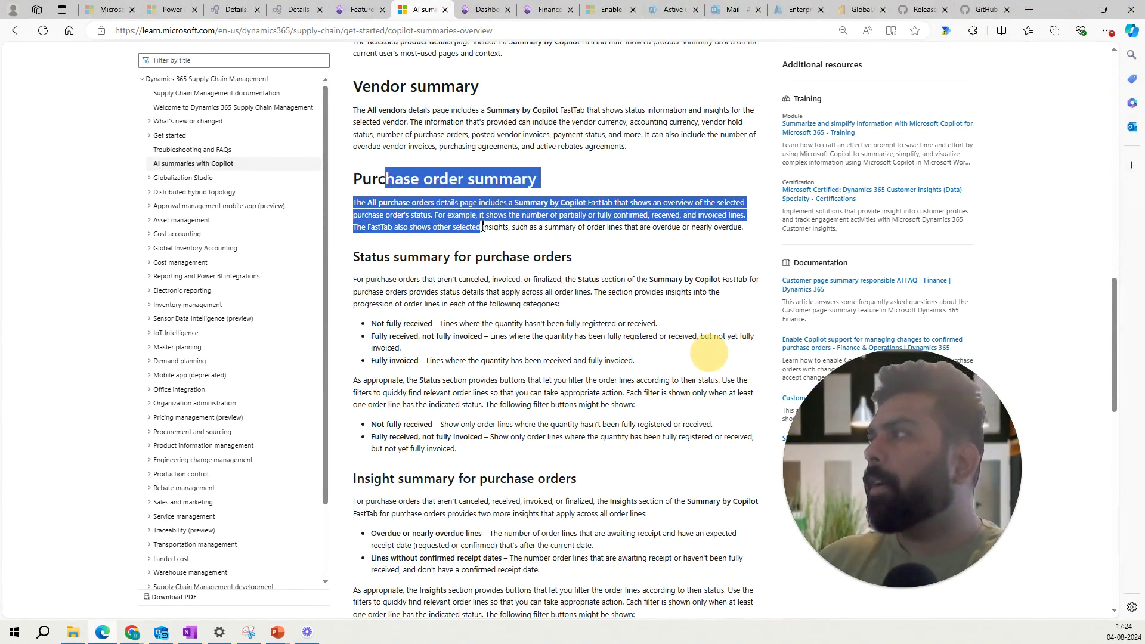
pyautogui.click(407, 272)
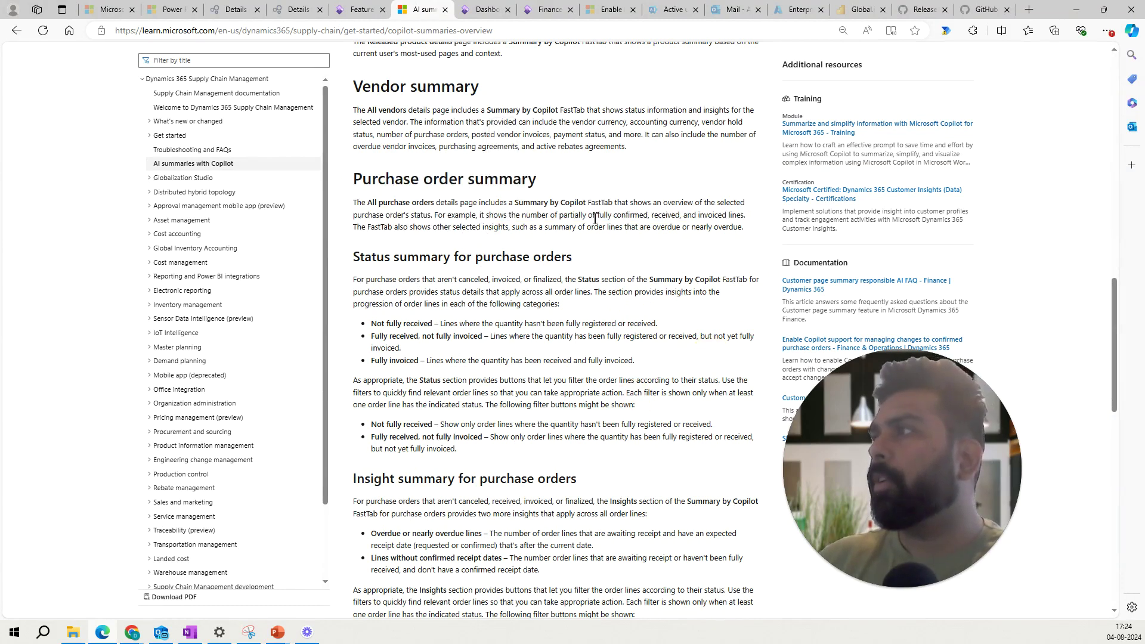
# Mark the purchase order order-line sentences, status categories and overdue lines insight description
pyautogui.moveTo(596, 216); pyautogui.dragTo(615, 232)
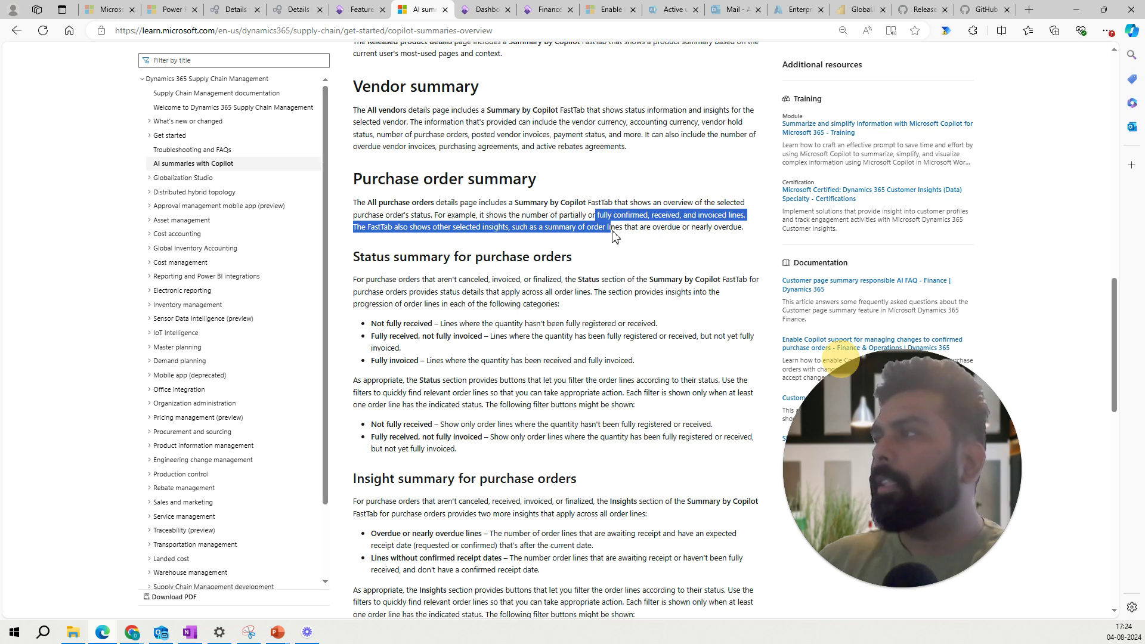
pyautogui.moveTo(398, 324); pyautogui.dragTo(452, 374)
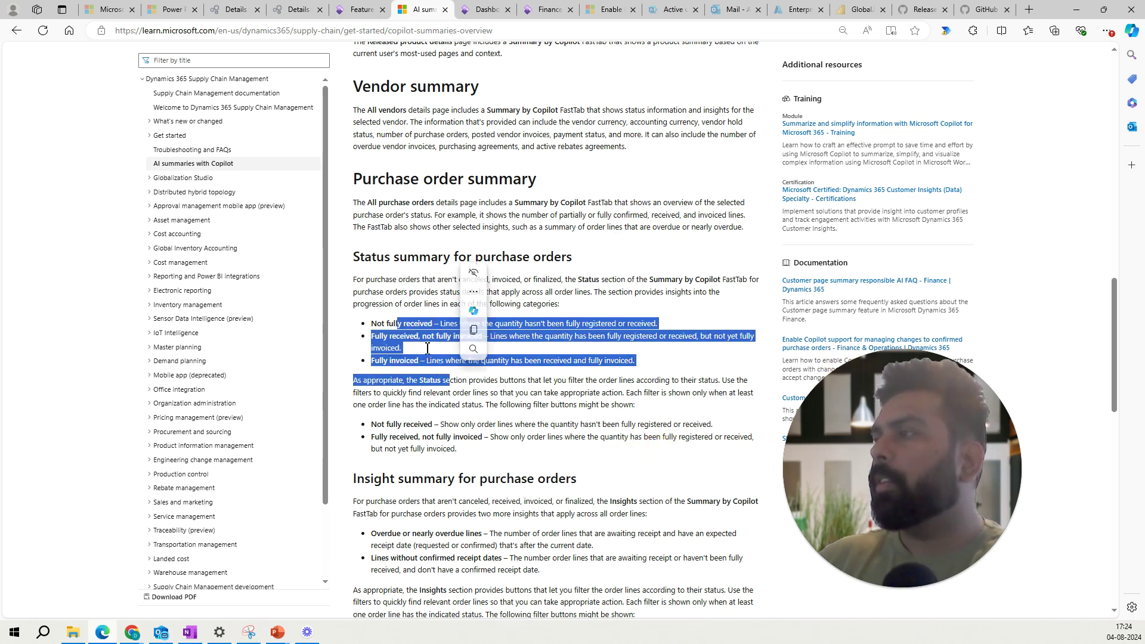
pyautogui.scroll(-3, 434, 346)
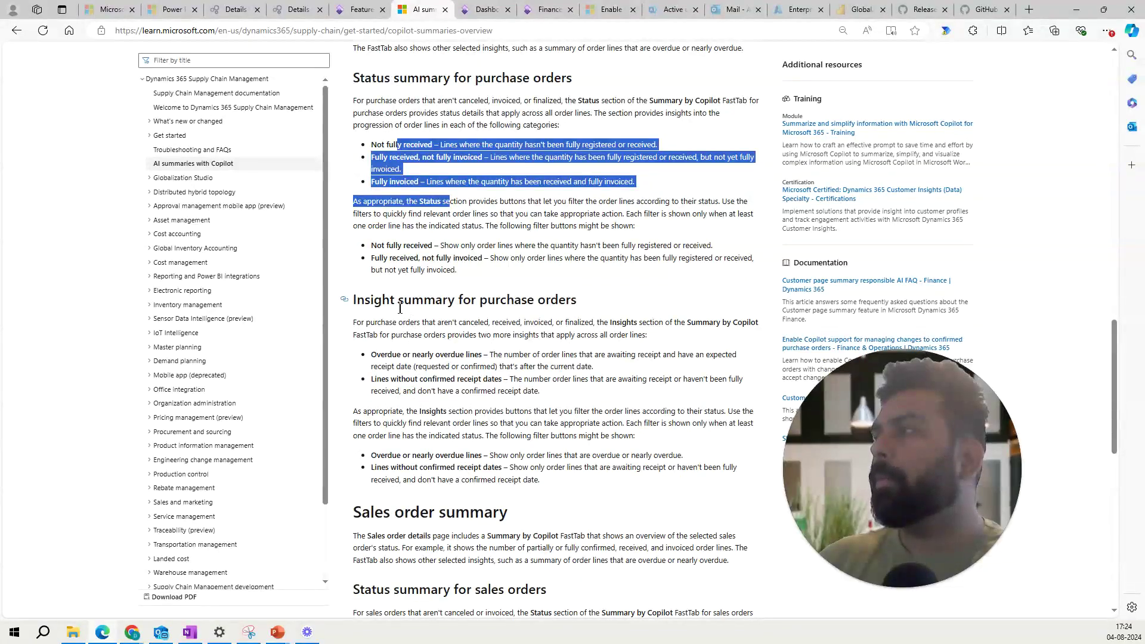
pyautogui.click(401, 308)
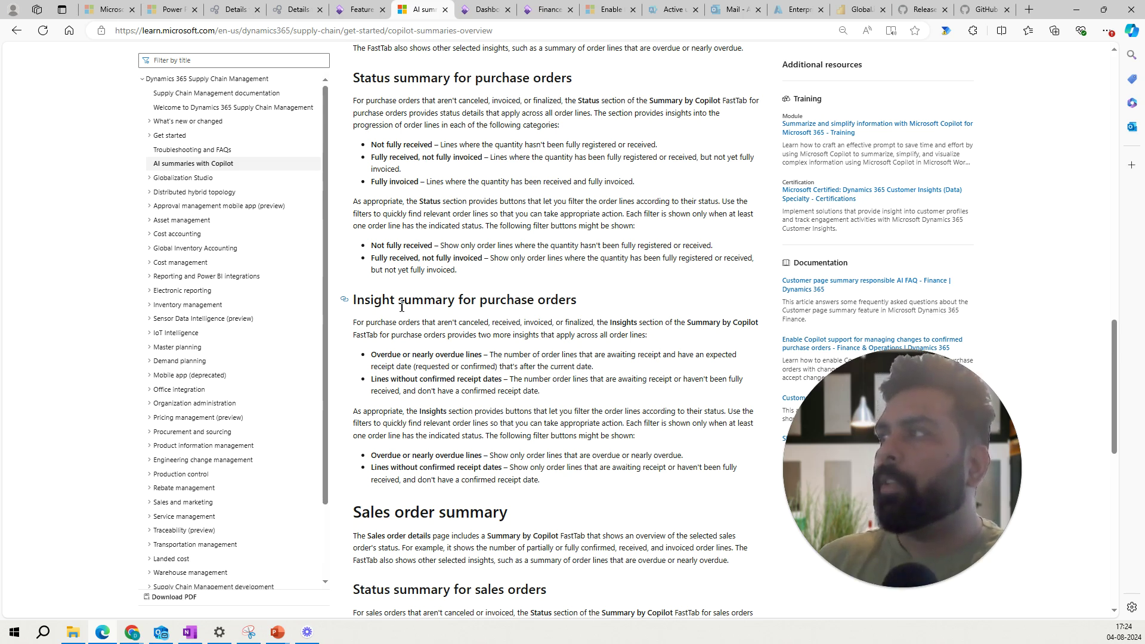
pyautogui.moveTo(398, 354); pyautogui.dragTo(458, 368)
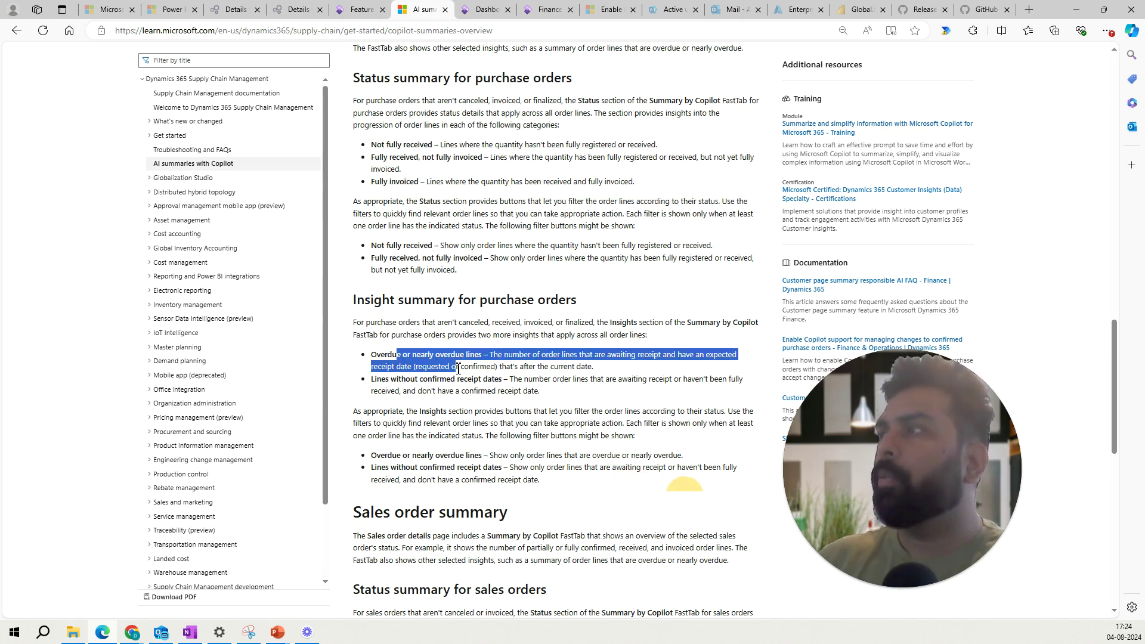
pyautogui.click(445, 383)
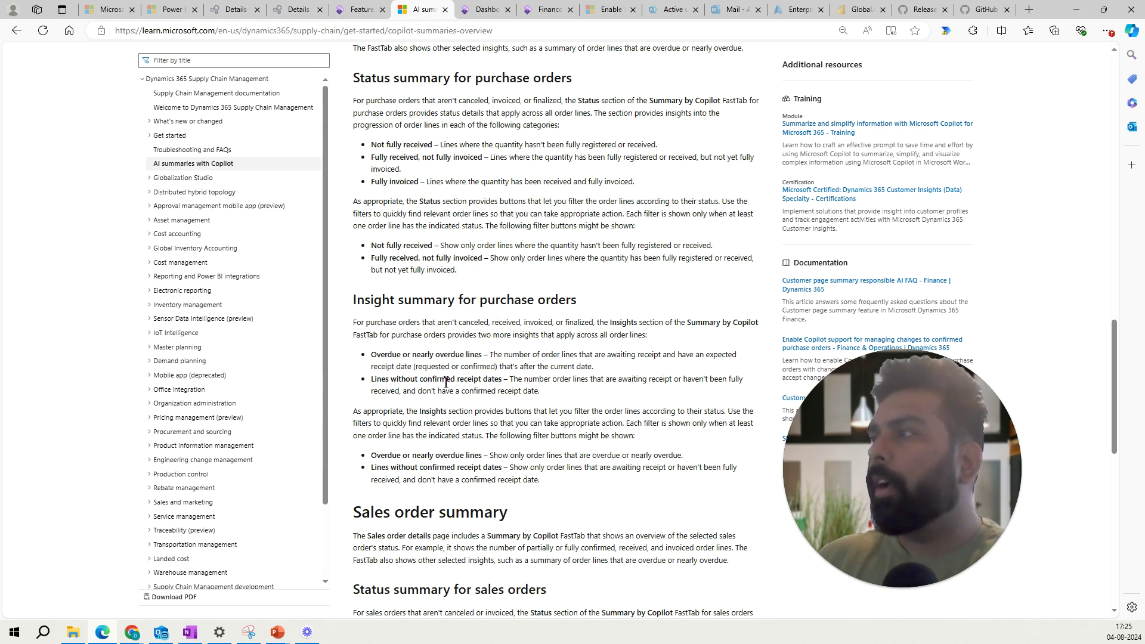
# Read through the sales order summary sections, then return to the Finance and Operations dashboard
pyautogui.scroll(-1, 449, 391)
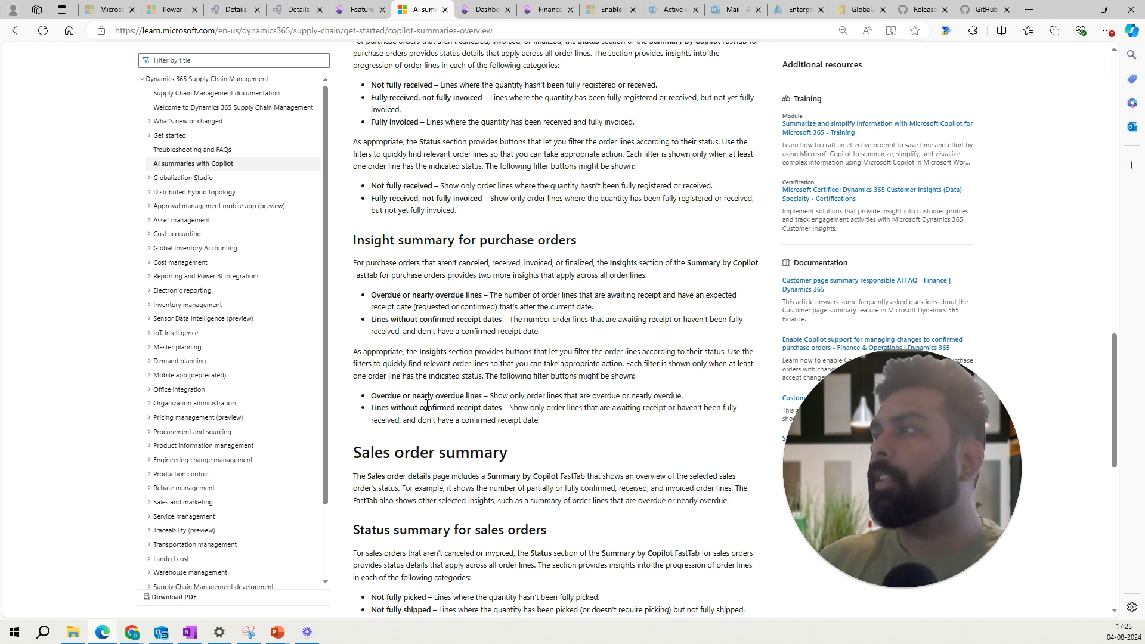
pyautogui.scroll(-2, 468, 368)
pyautogui.scroll(-5, 468, 368)
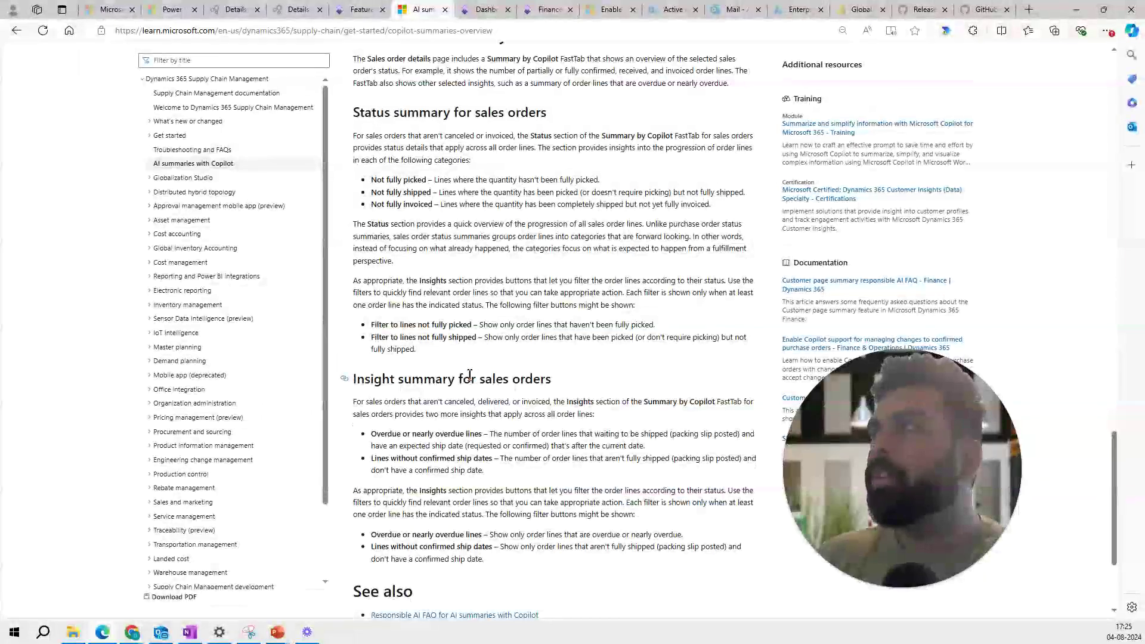
pyautogui.scroll(1, 470, 376)
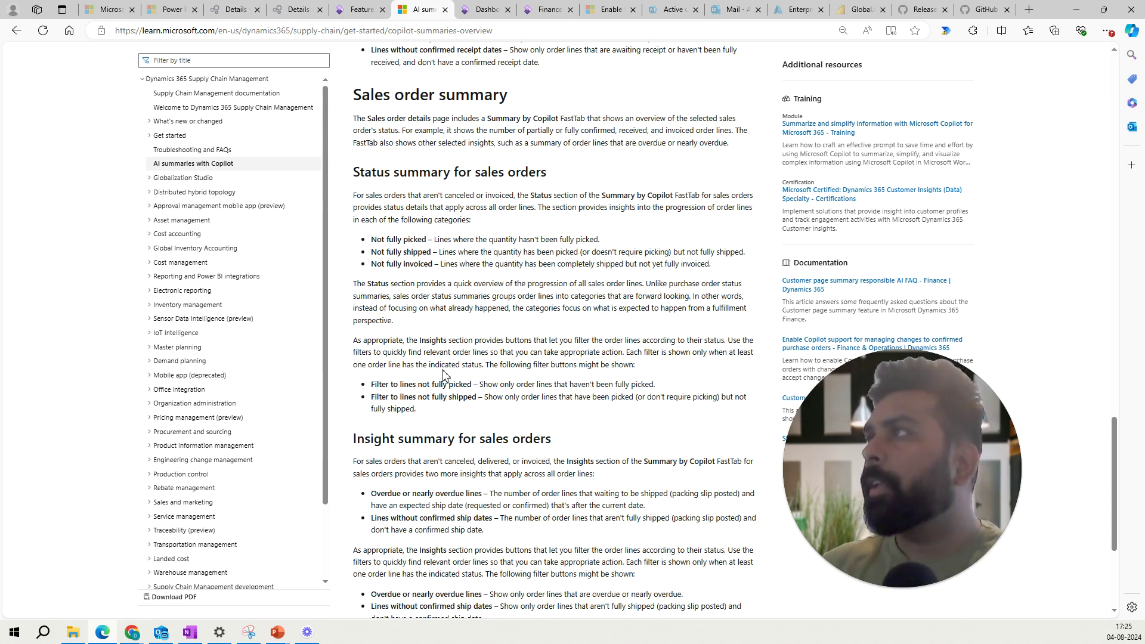
pyautogui.click(358, 10)
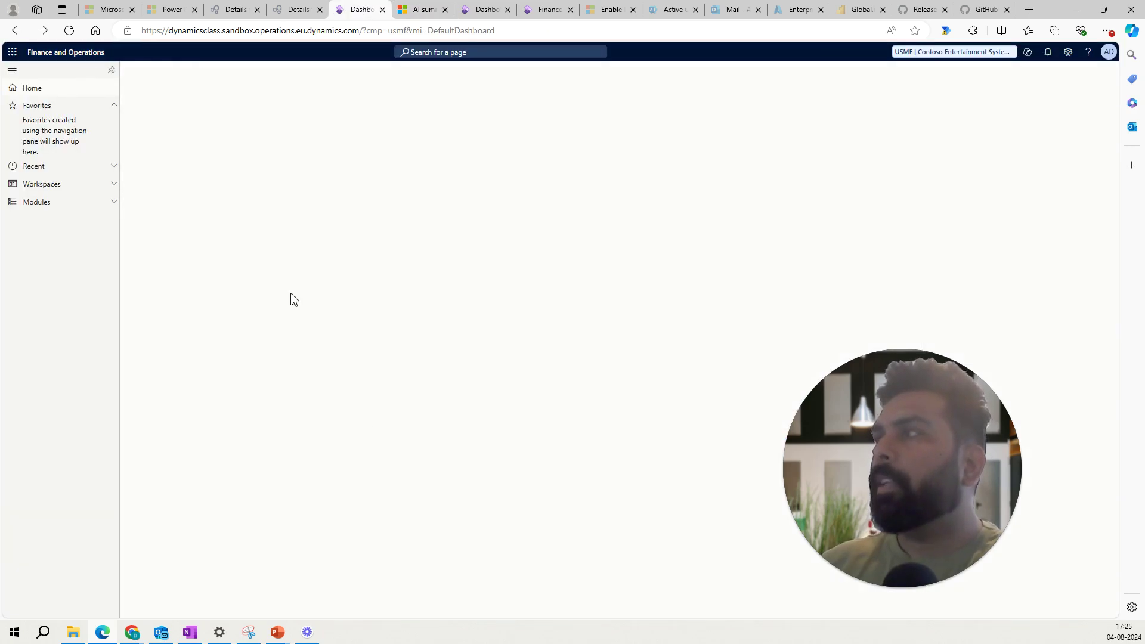
# Open vendor 1001 Acme Office Supplies from Accounts payable's All vendors list
pyautogui.click(107, 204)
pyautogui.click(93, 188)
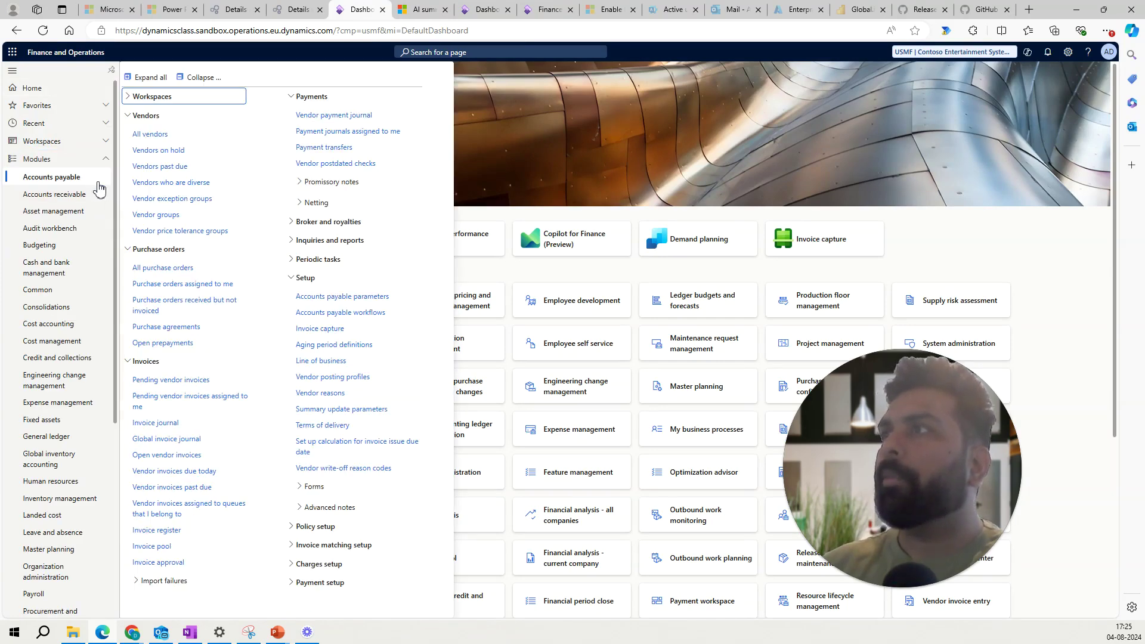
pyautogui.click(385, 262)
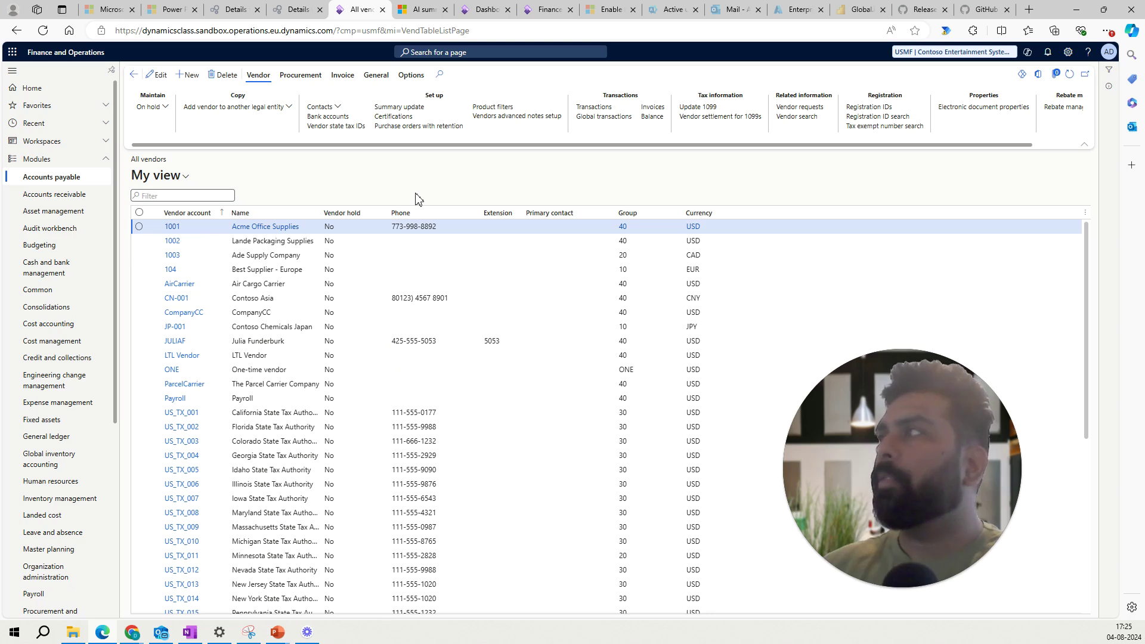
pyautogui.click(171, 227)
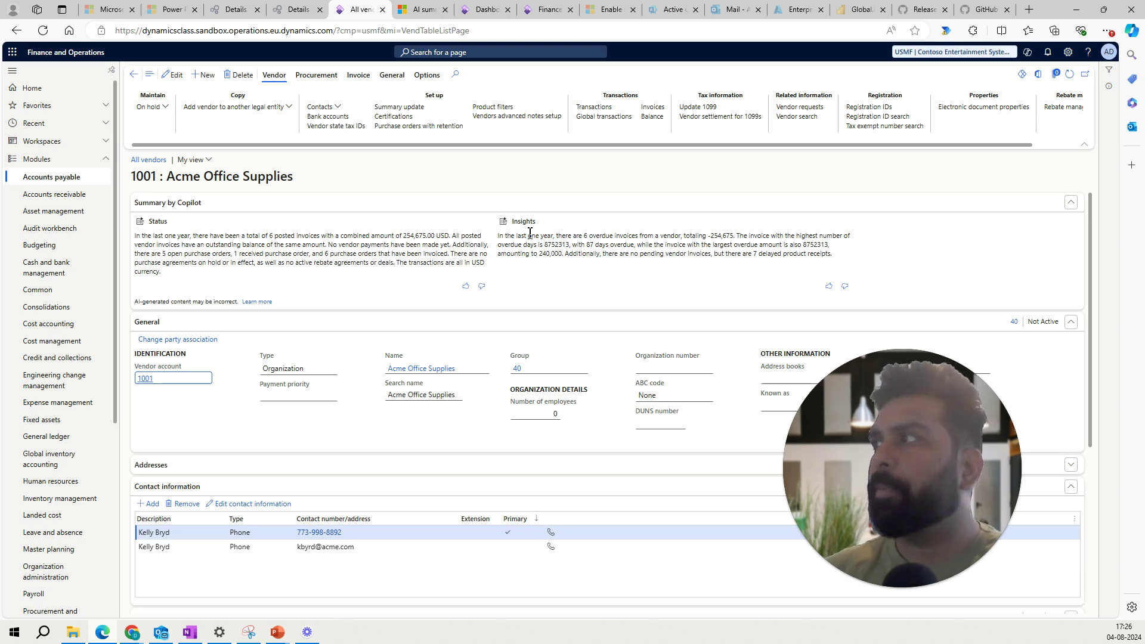
# Point out vendor 1001's Copilot Status and Insights text, then open the Accounts receivable customer list
pyautogui.moveTo(170, 223); pyautogui.dragTo(150, 229)
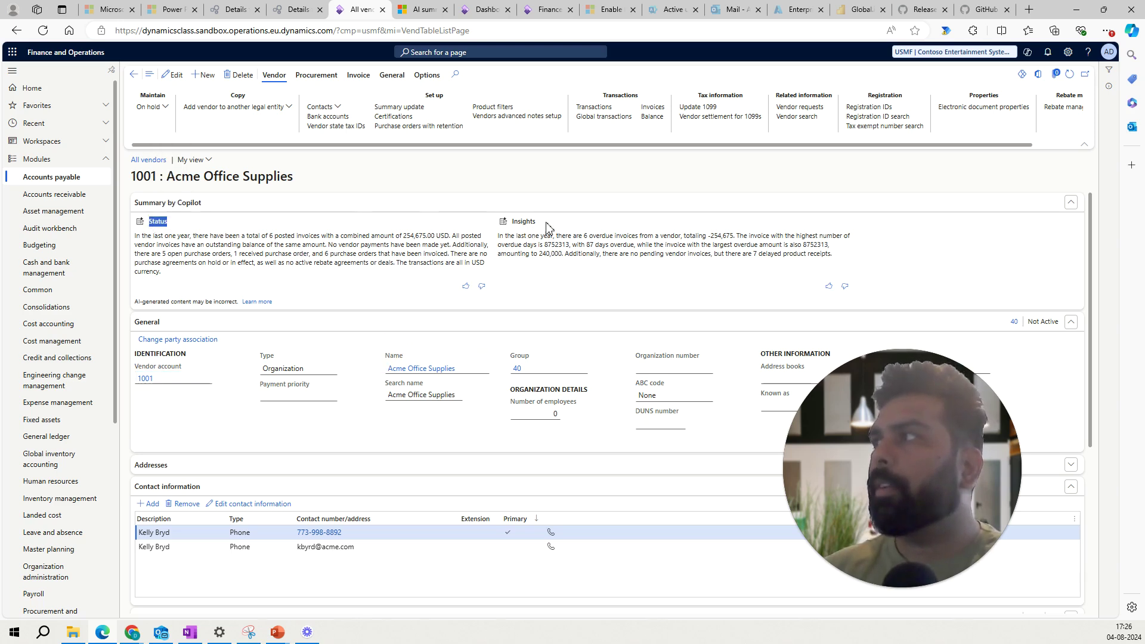
pyautogui.moveTo(540, 225); pyautogui.dragTo(511, 224)
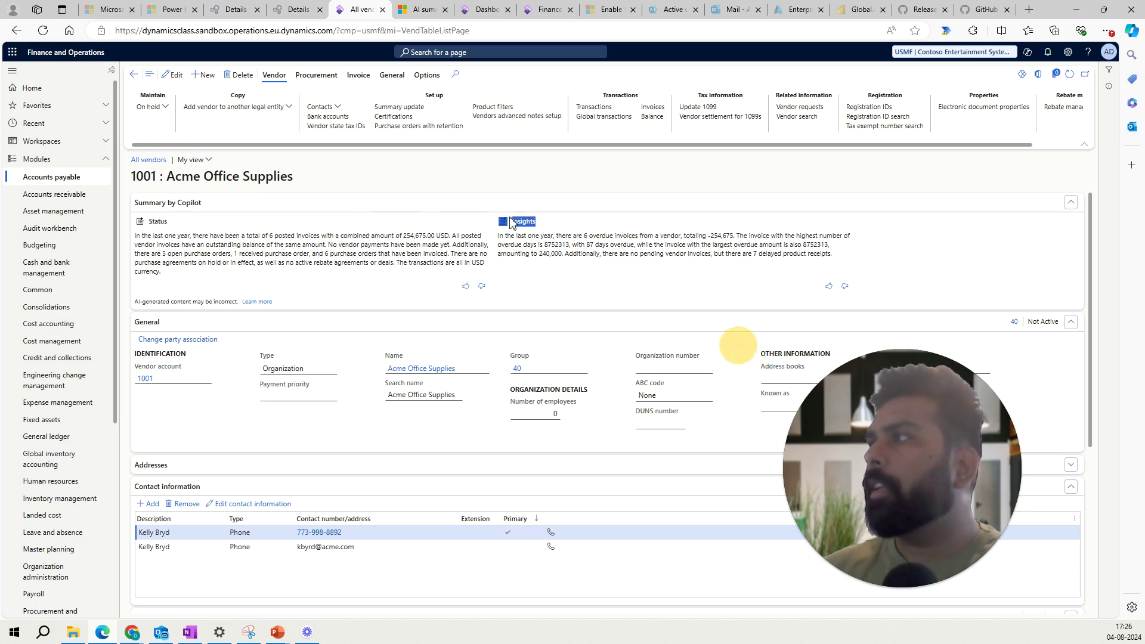
pyautogui.click(247, 253)
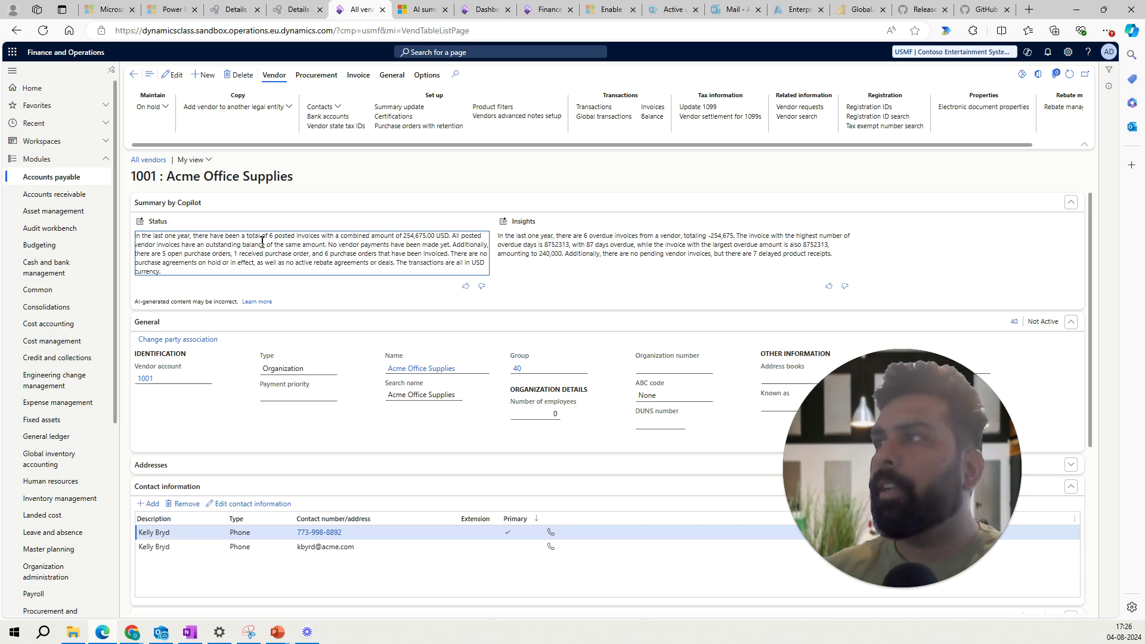
pyautogui.click(588, 245)
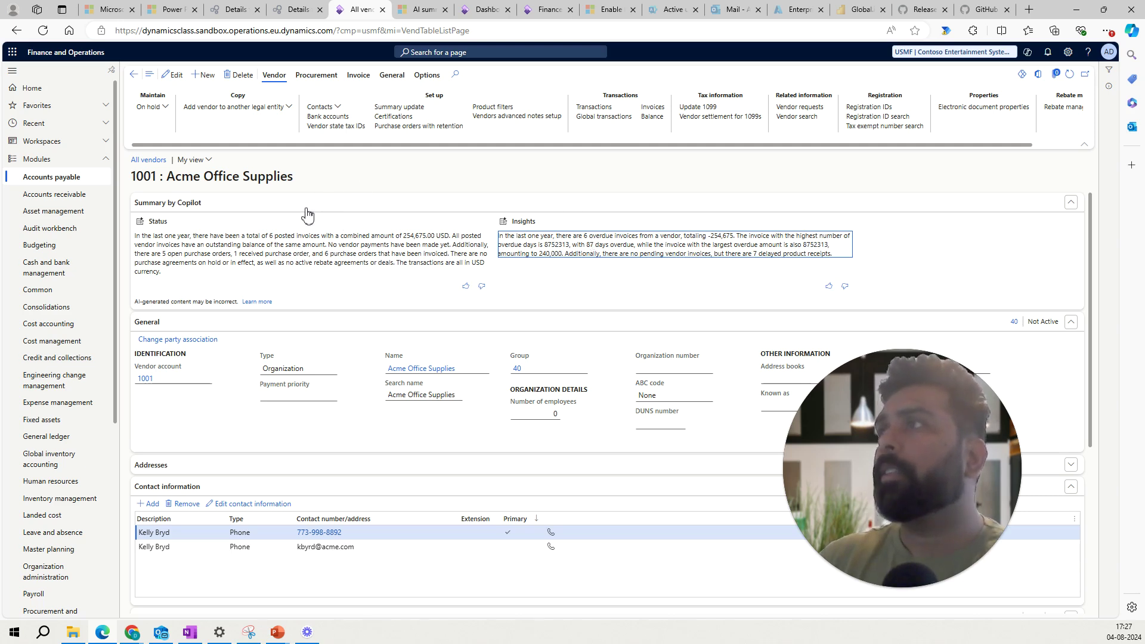
pyautogui.click(79, 201)
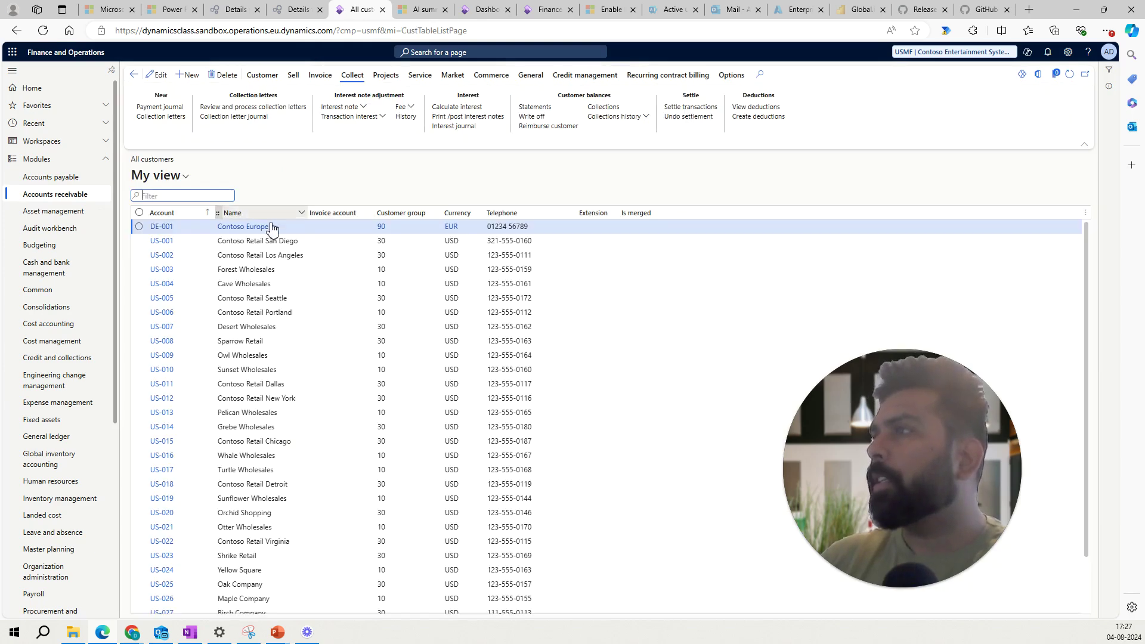
# Open customer US-001 Contoso Retail San Diego and point out its Copilot Status and Insights
pyautogui.click(170, 245)
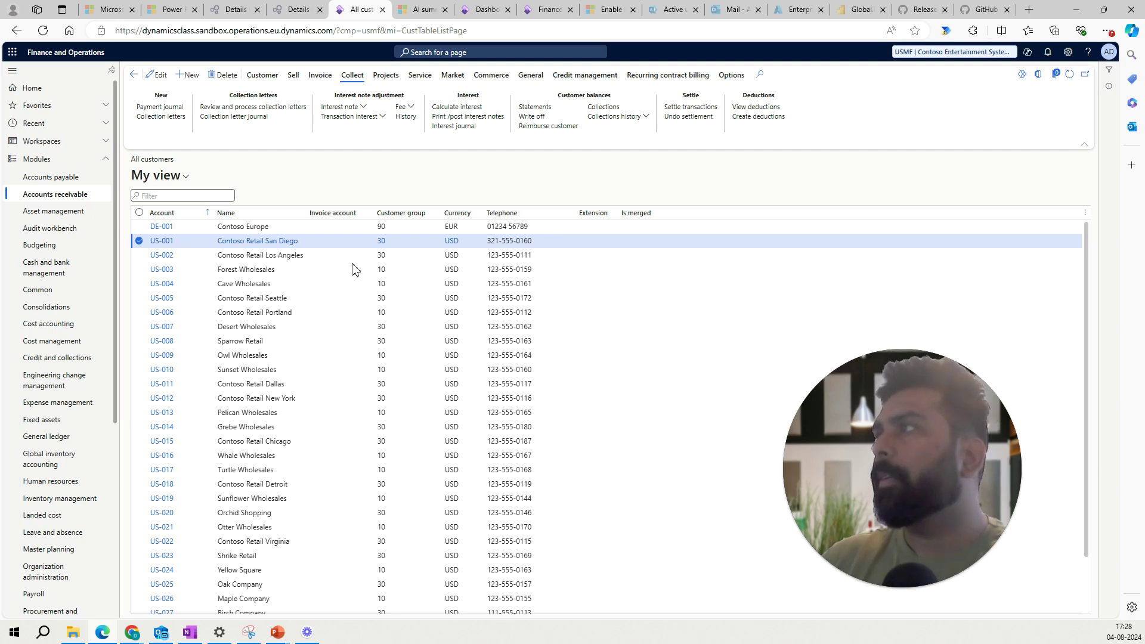
pyautogui.click(172, 242)
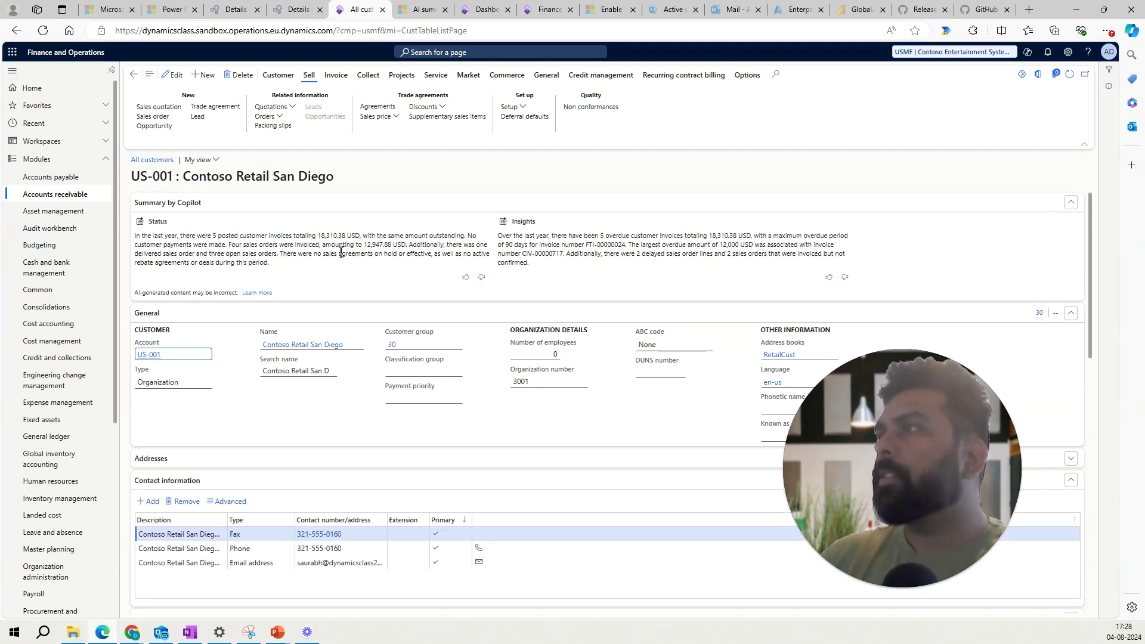
pyautogui.click(160, 226)
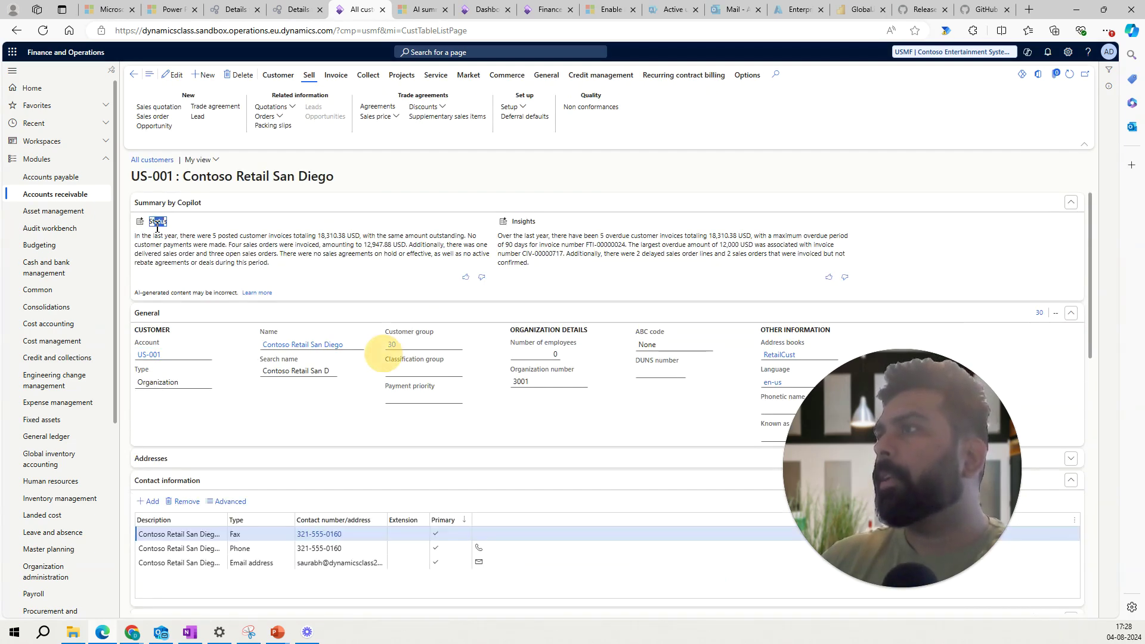
pyautogui.click(529, 223)
pyautogui.doubleClick(521, 221)
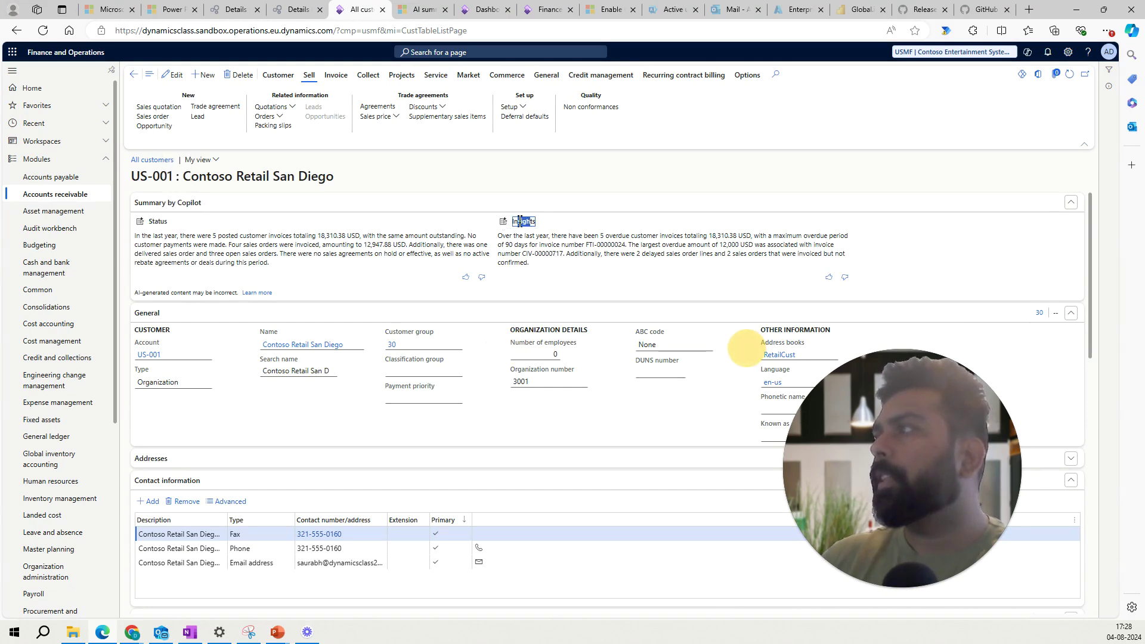
pyautogui.click(521, 221)
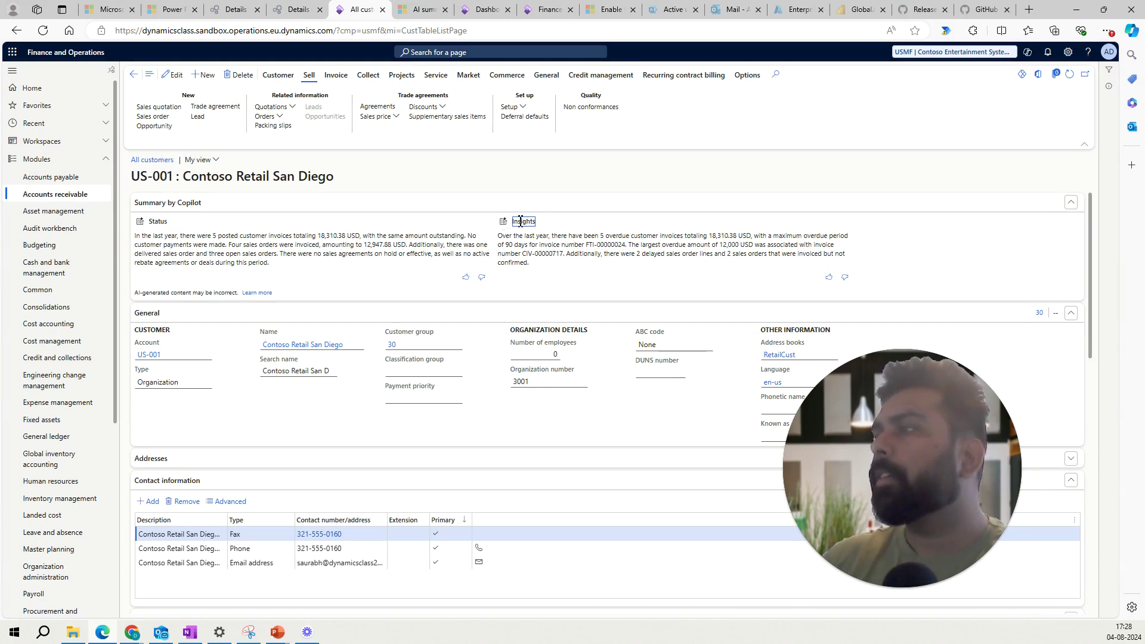
pyautogui.click(72, 181)
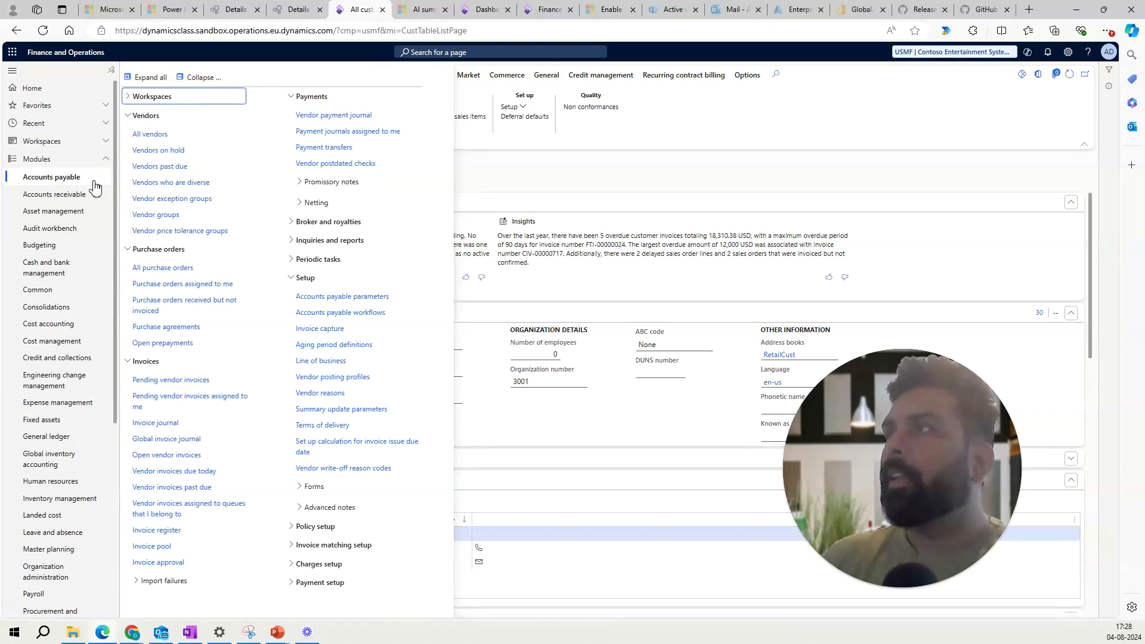
# Go to Product information management > Released products and select item A0001
pyautogui.click(95, 405)
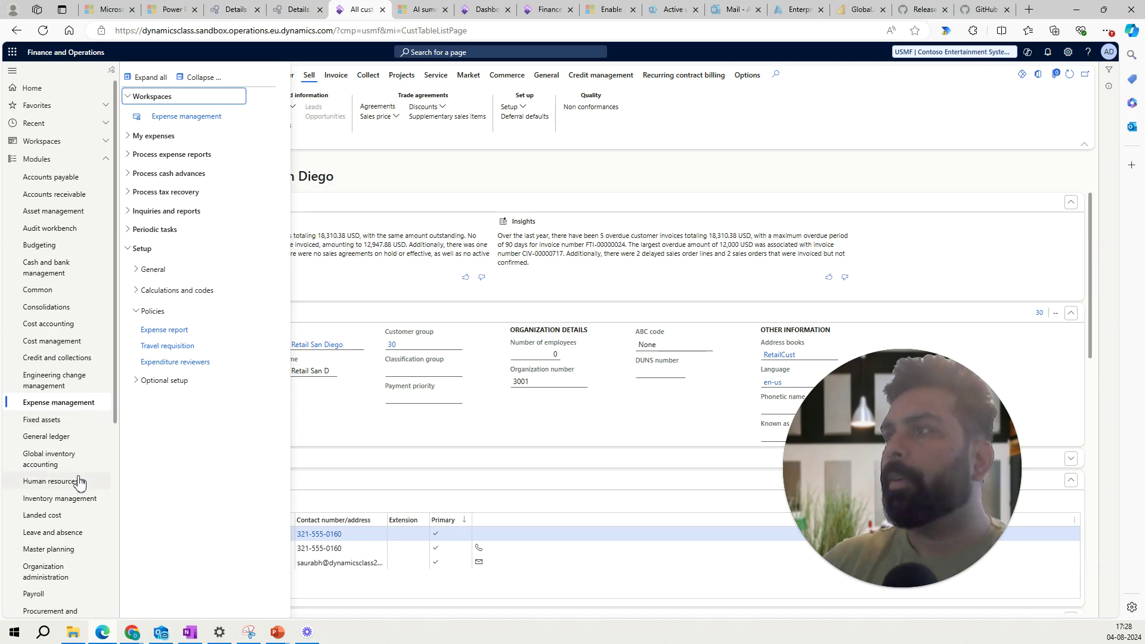
pyautogui.scroll(-1, 80, 483)
pyautogui.scroll(-2, 79, 483)
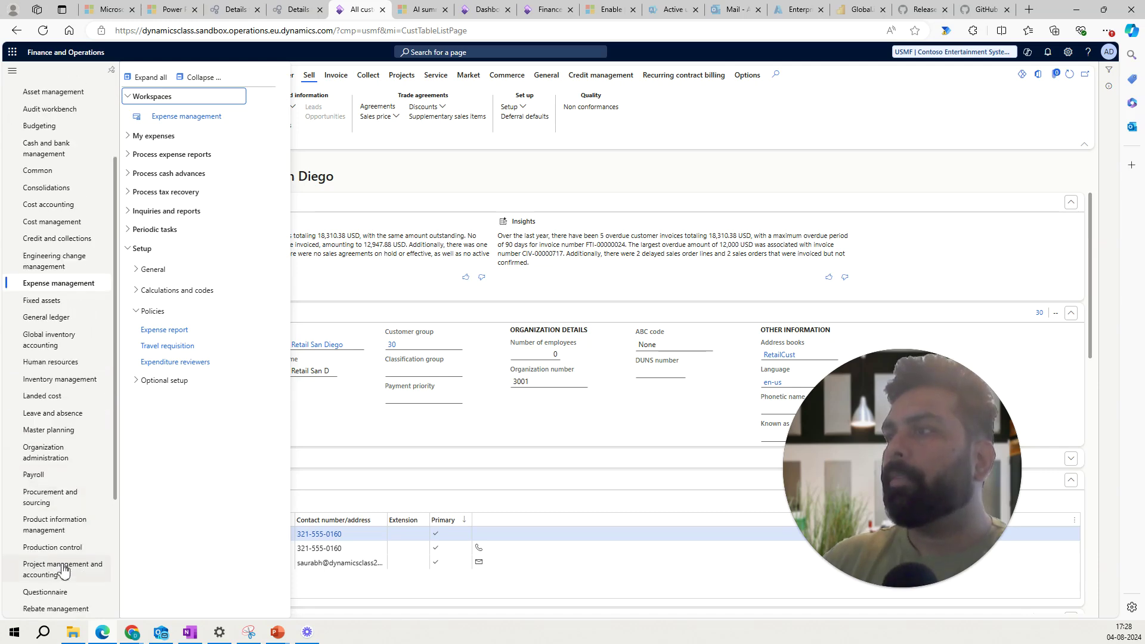
pyautogui.click(57, 525)
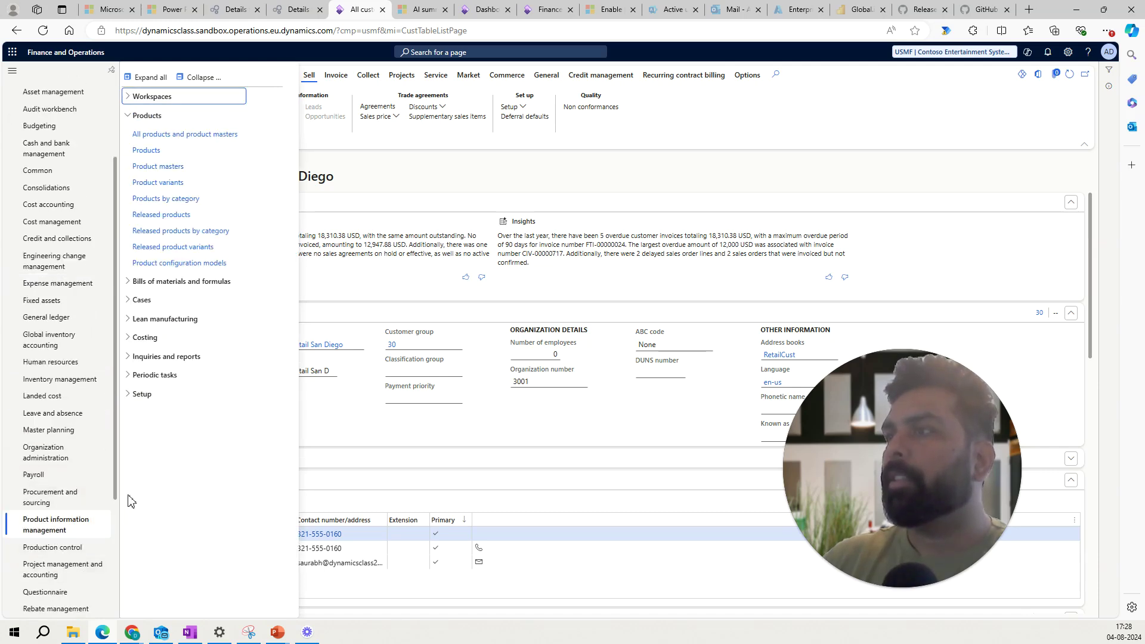
pyautogui.click(162, 215)
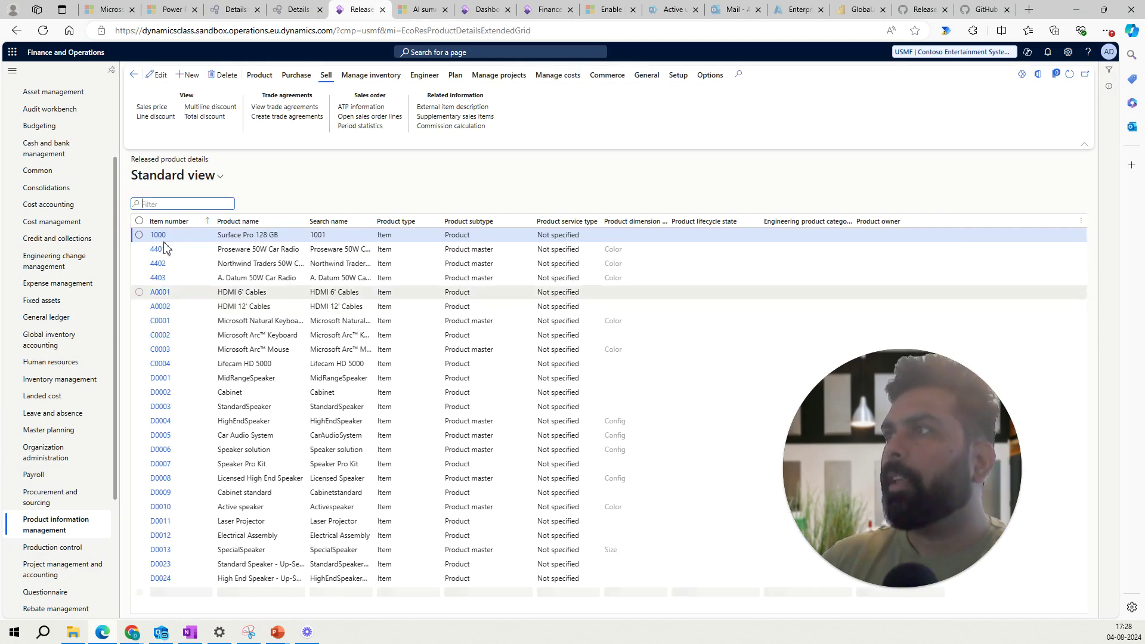
pyautogui.click(179, 292)
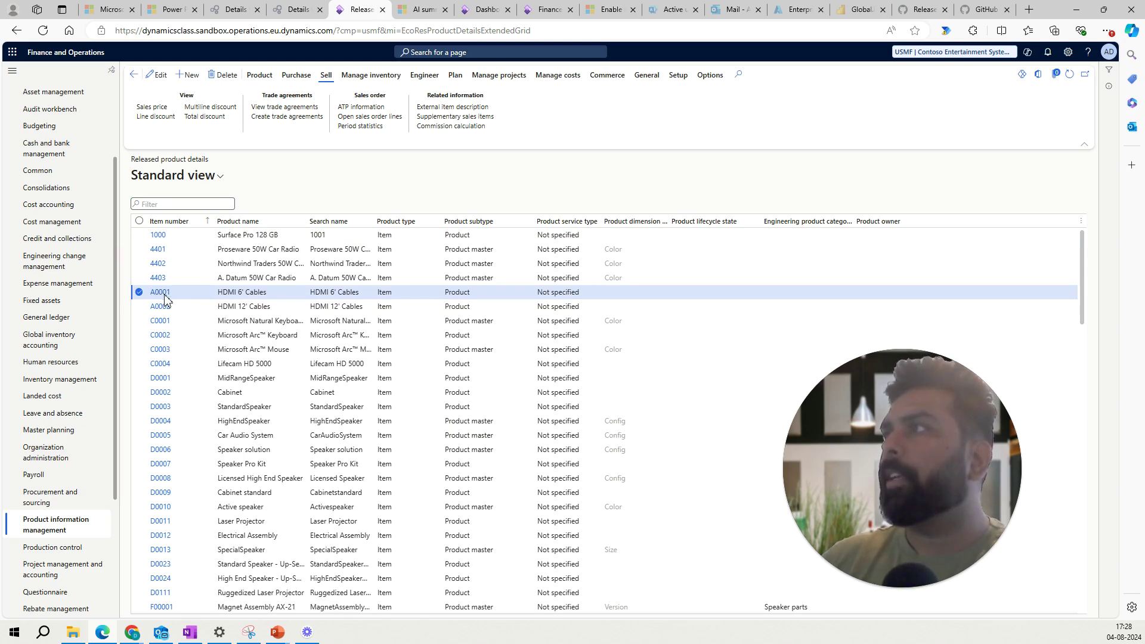
# Open A0001 HDMI 6' Cables and highlight its Copilot stock, purchase and 10 USD sales price lines
pyautogui.click(160, 293)
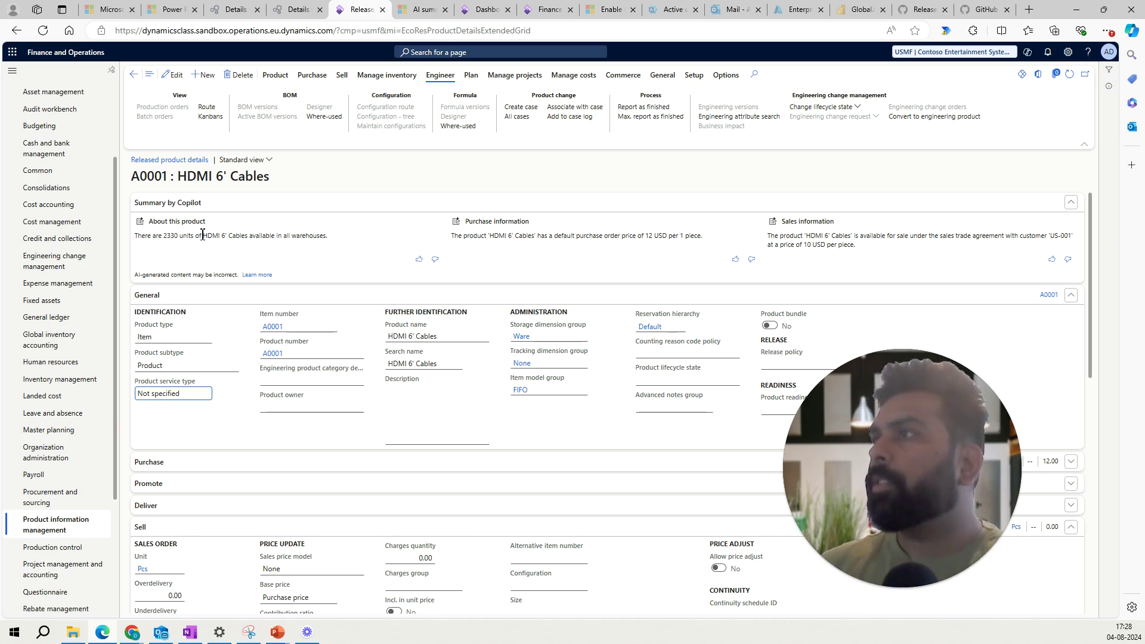
pyautogui.moveTo(183, 239); pyautogui.dragTo(306, 235)
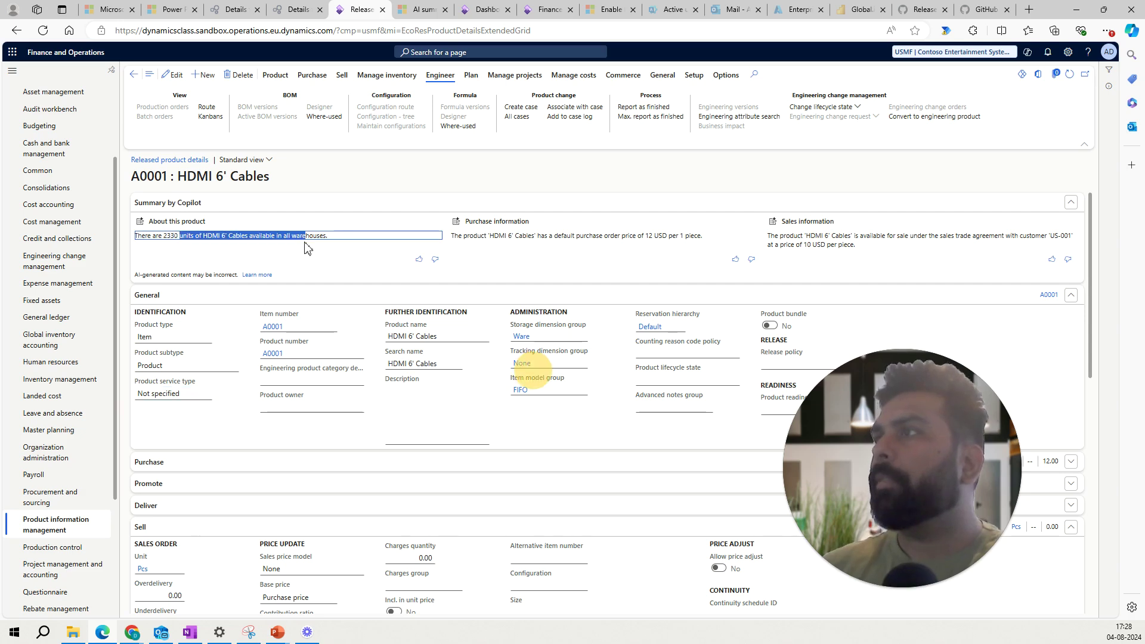
pyautogui.click(445, 372)
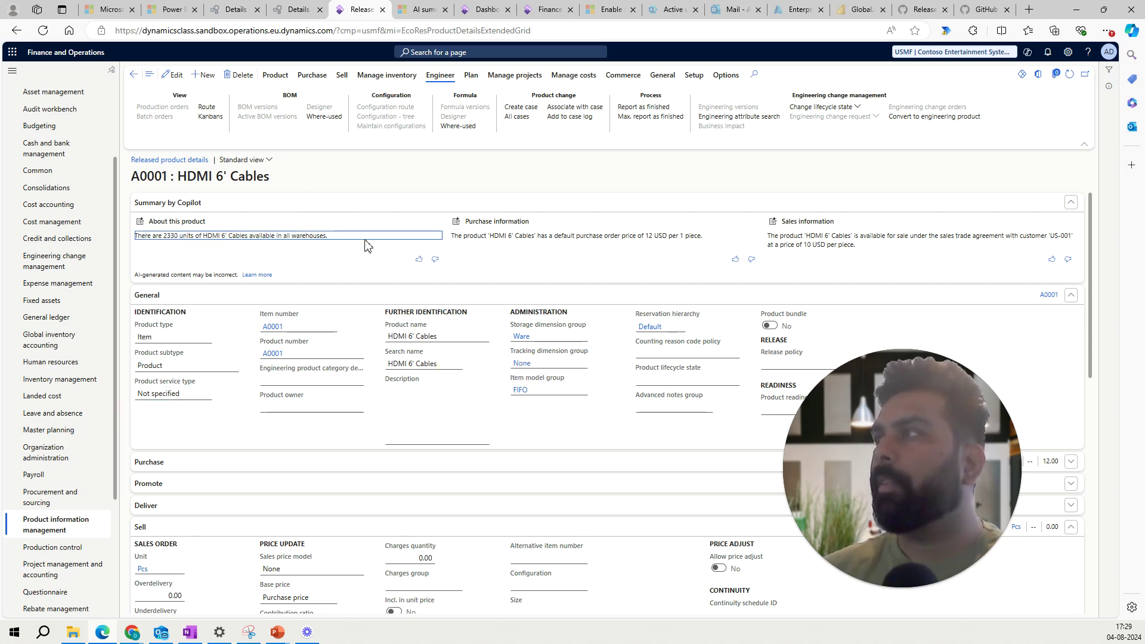
pyautogui.moveTo(494, 236); pyautogui.dragTo(598, 249)
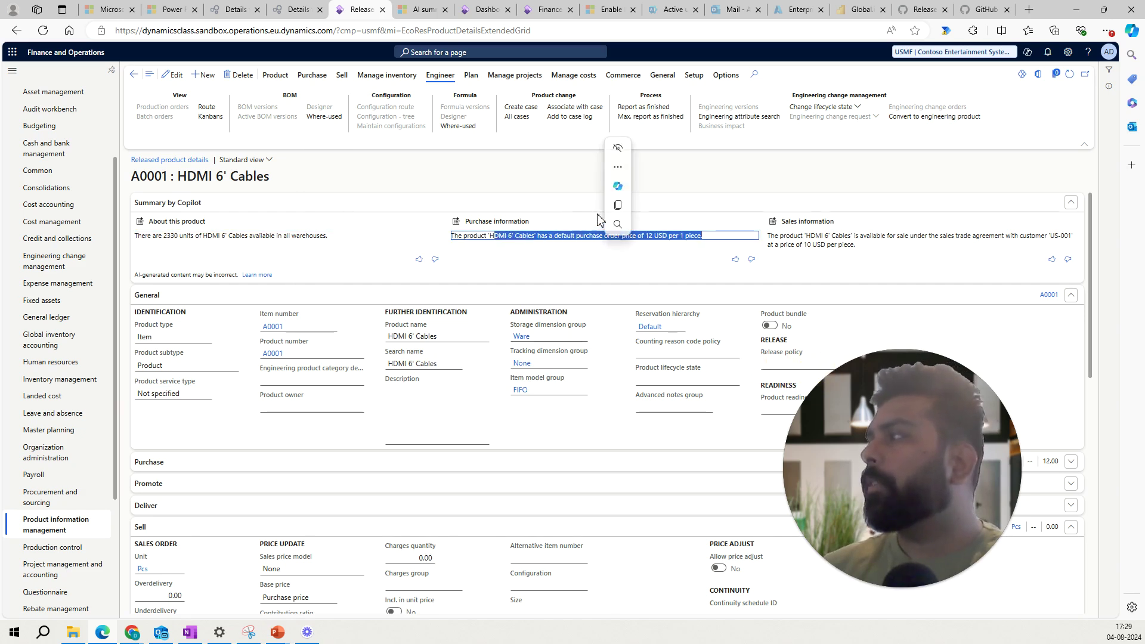
pyautogui.moveTo(802, 245); pyautogui.dragTo(833, 245)
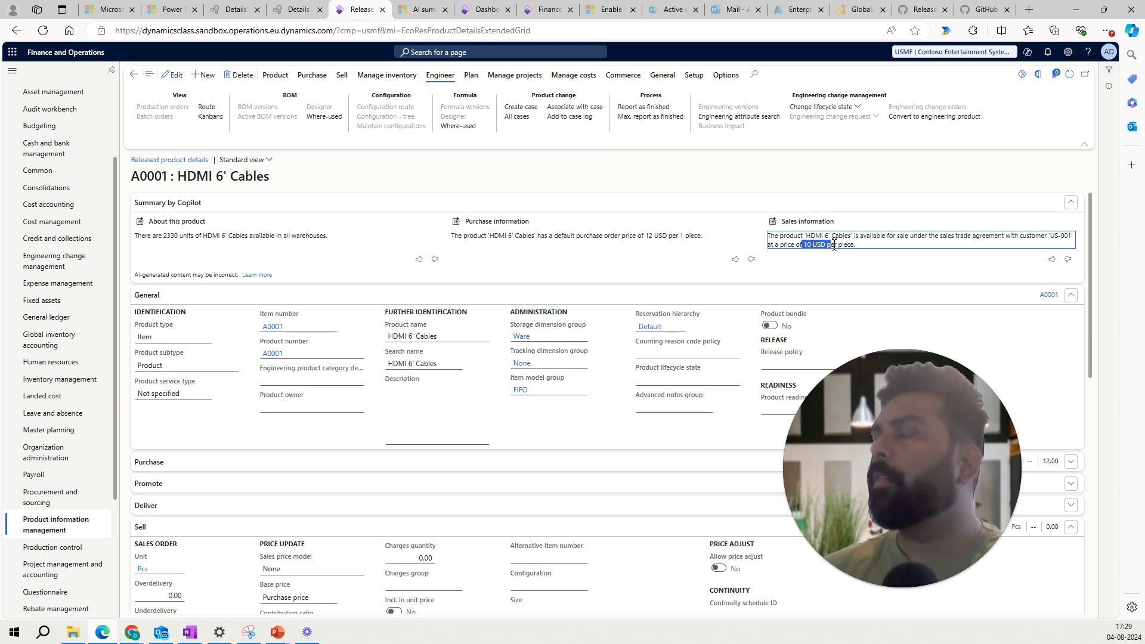
pyautogui.scroll(3, 95, 143)
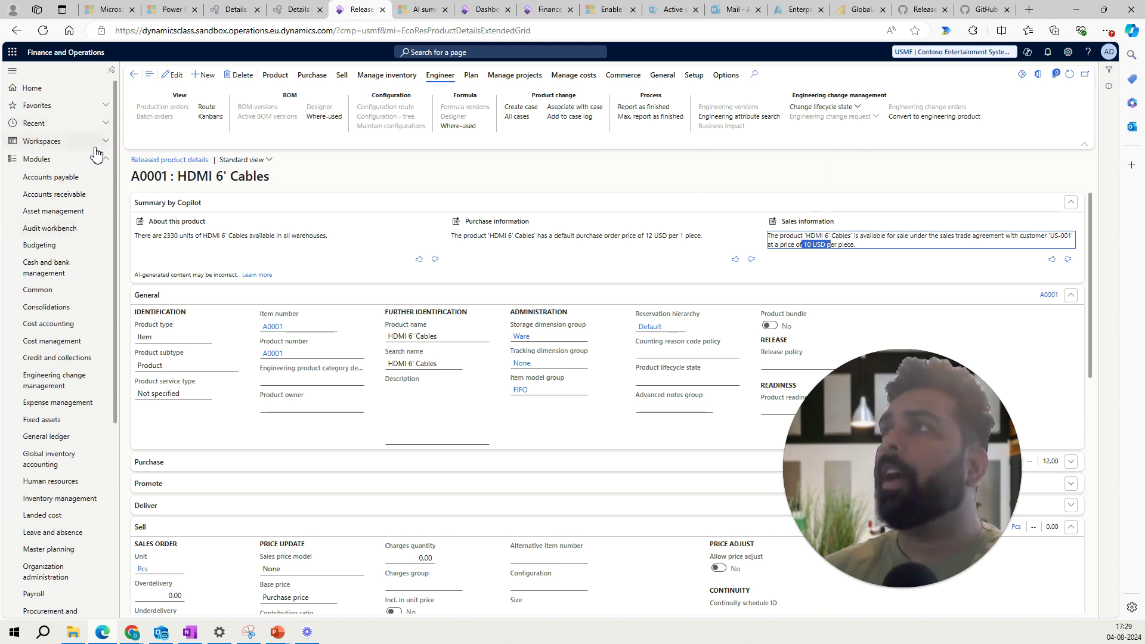
# Open purchase order 000039 and highlight its Copilot status sentence and Insights heading
pyautogui.click(91, 181)
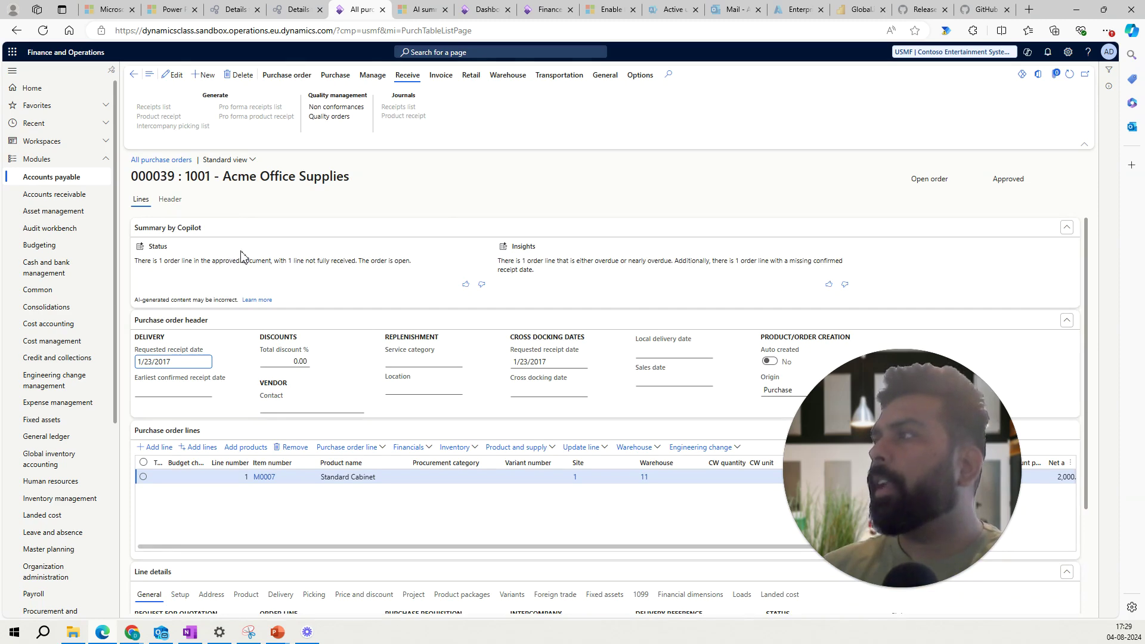
pyautogui.tripleClick(412, 262)
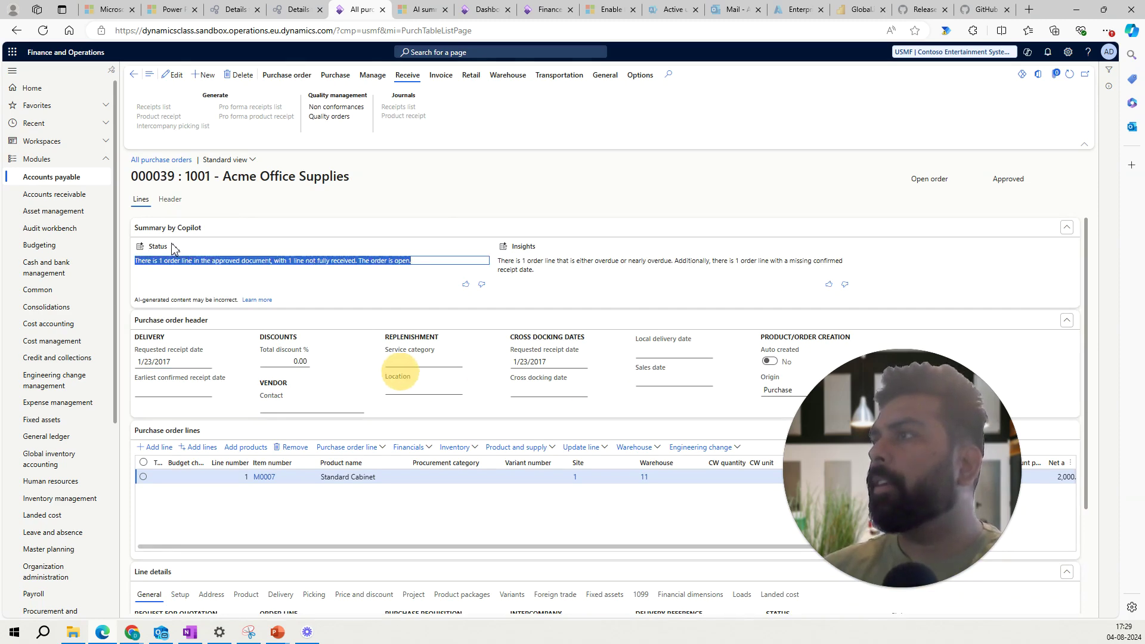
pyautogui.moveTo(548, 261); pyautogui.dragTo(517, 245)
pyautogui.click(517, 244)
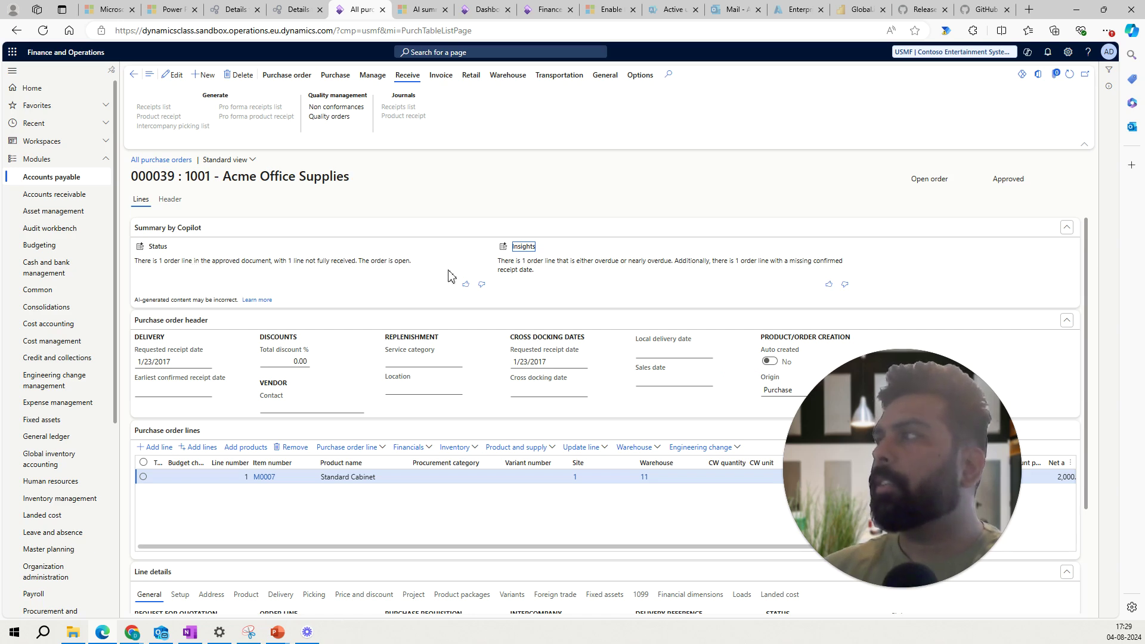
pyautogui.click(535, 273)
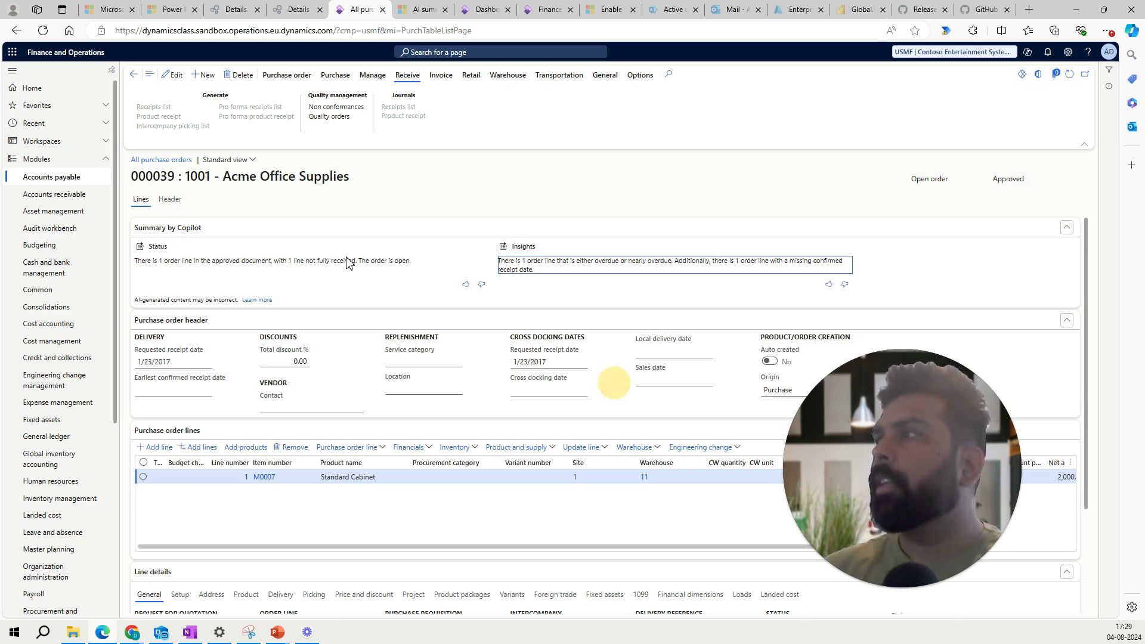
pyautogui.click(289, 264)
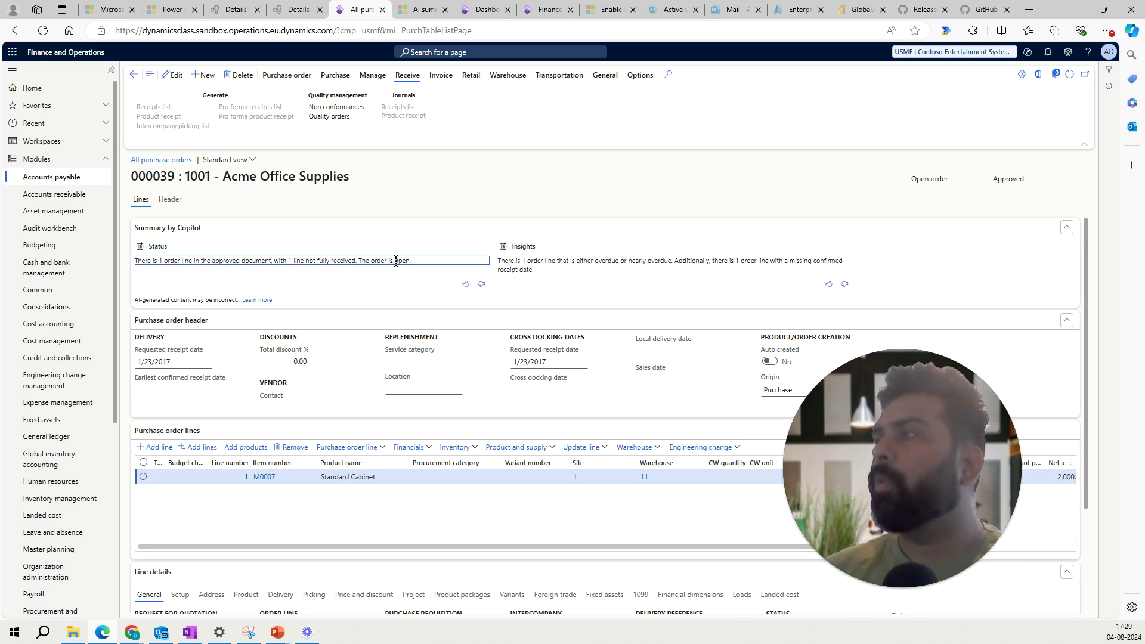
# Highlight the whole Copilot insights paragraph, clear it, and rest on the M0007 item link
pyautogui.click(537, 269)
pyautogui.tripleClick(506, 258)
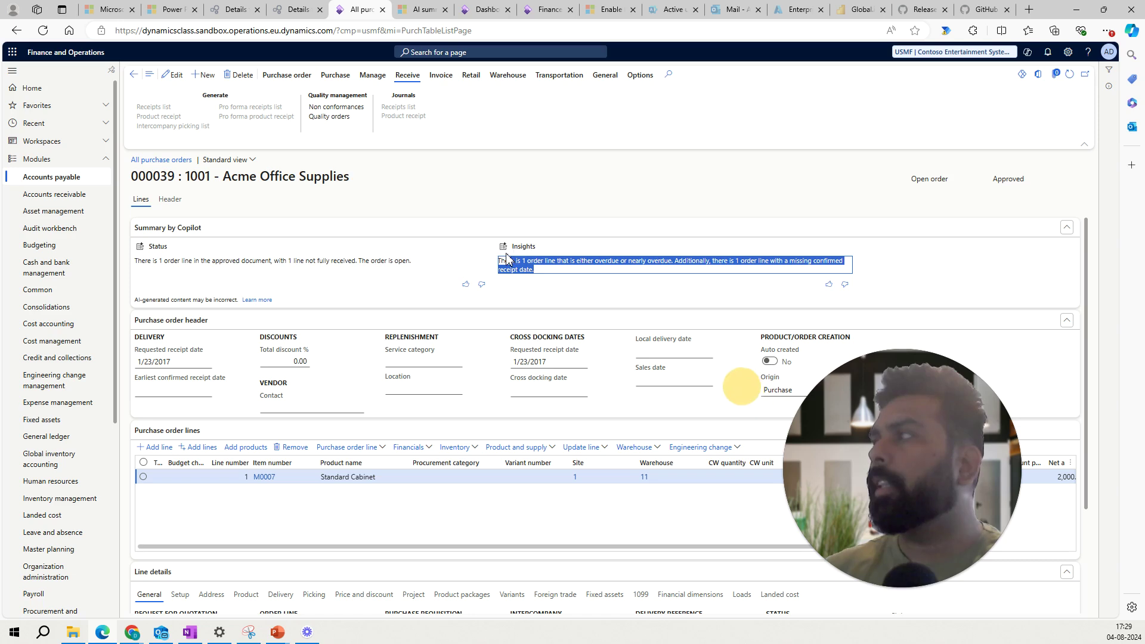
pyautogui.moveTo(506, 258); pyautogui.dragTo(554, 278)
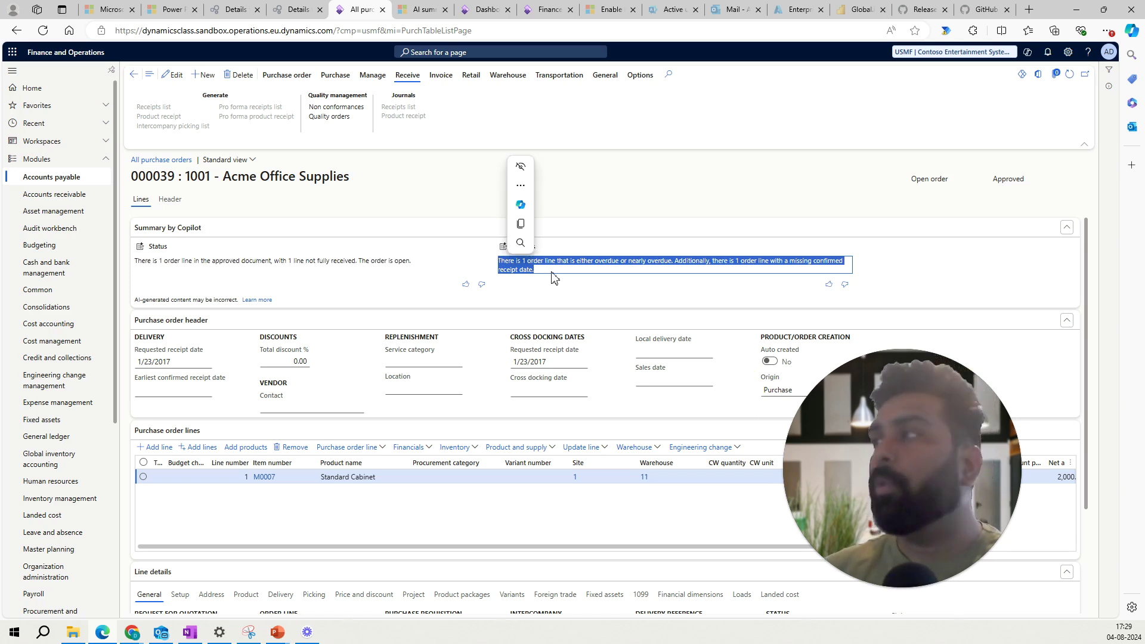
pyautogui.click(583, 281)
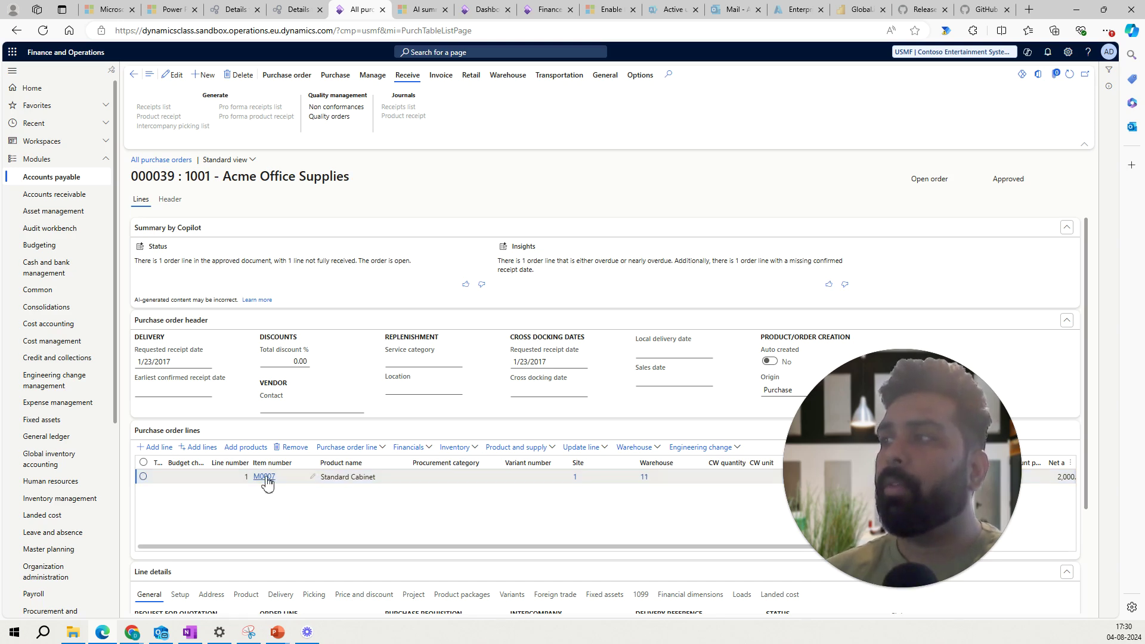
pyautogui.moveTo(267, 483)
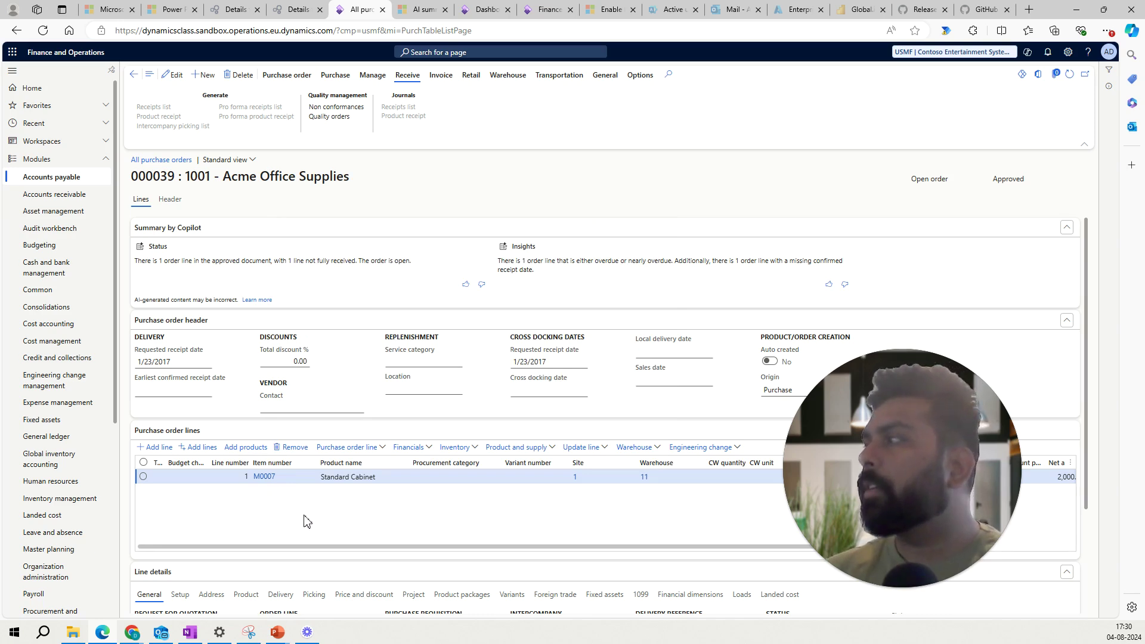
# Open sales order 000649, review its Copilot status and empty insights, then go back
pyautogui.click(79, 194)
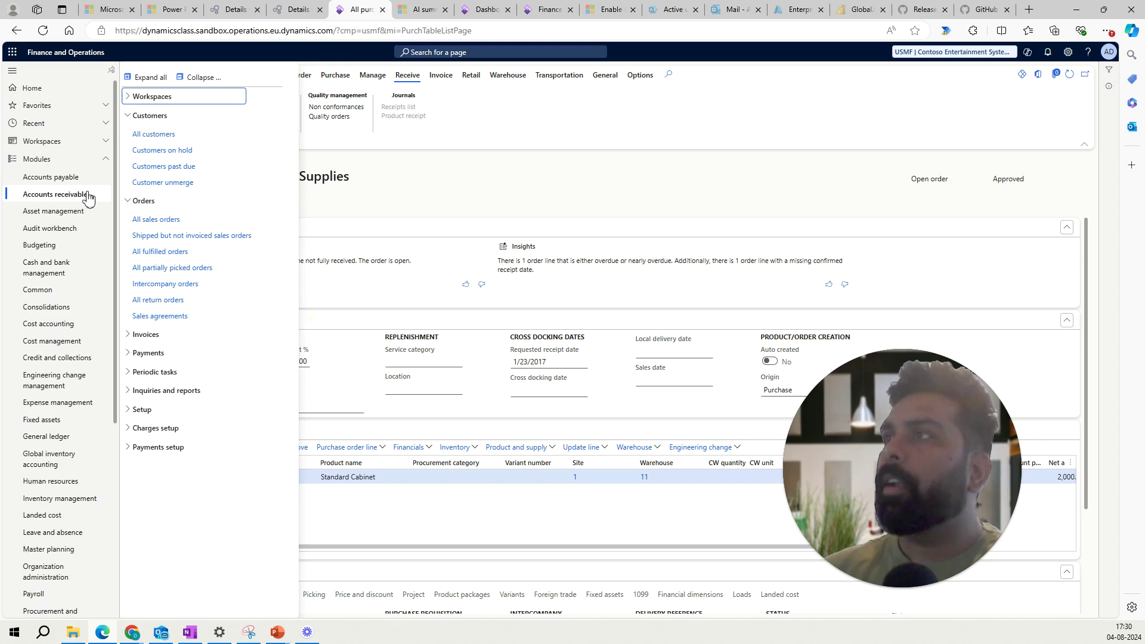
pyautogui.click(192, 232)
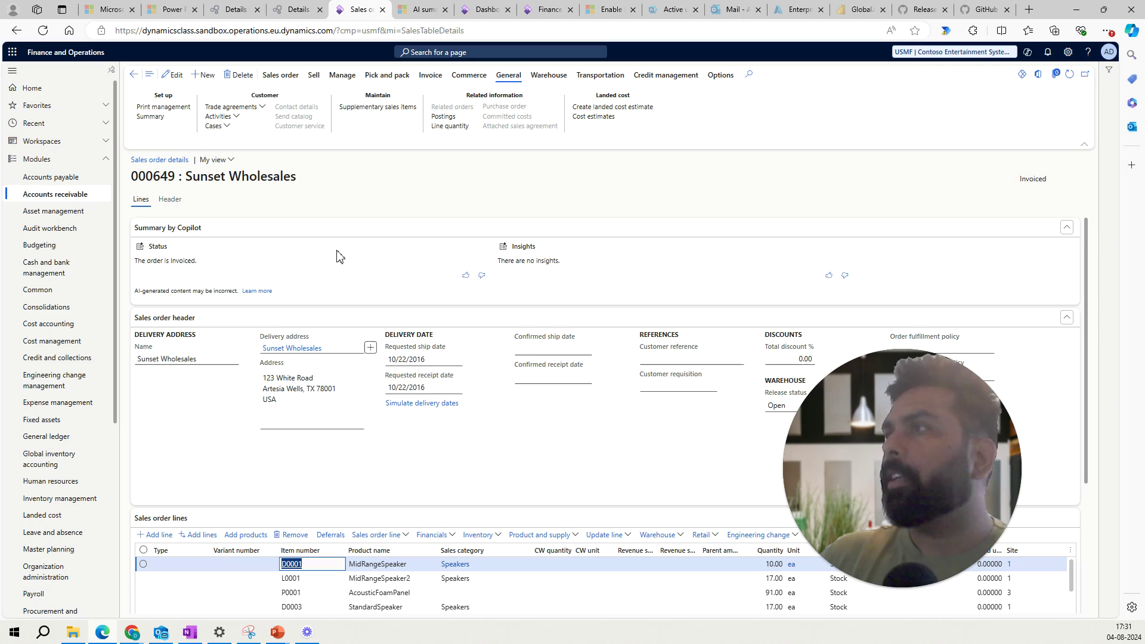
pyautogui.moveTo(201, 263); pyautogui.dragTo(157, 261)
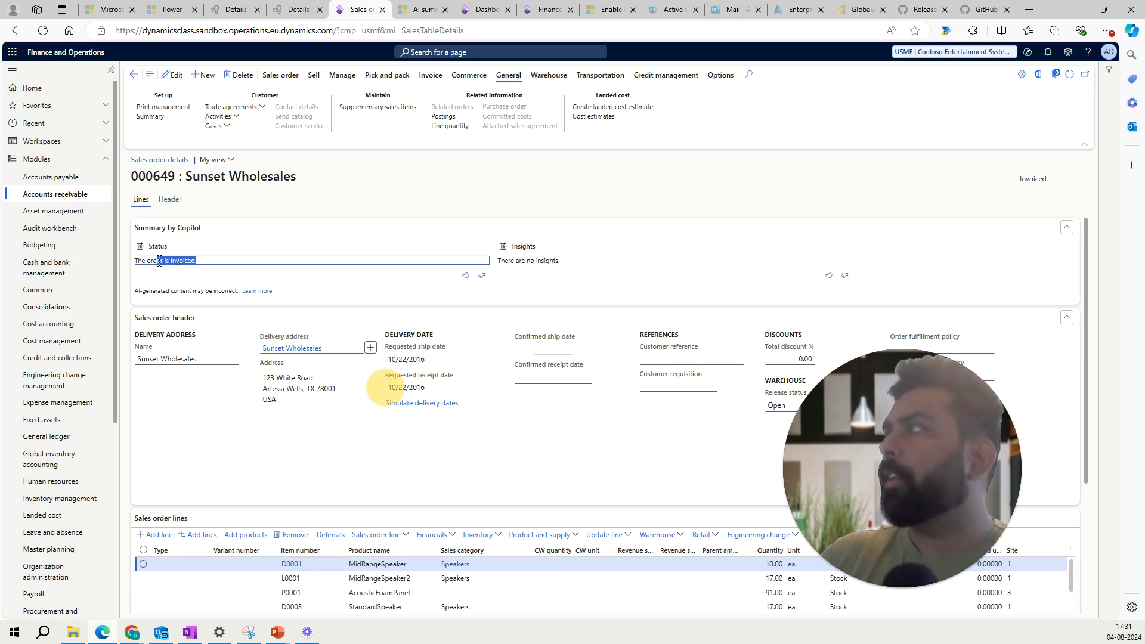
pyautogui.click(534, 266)
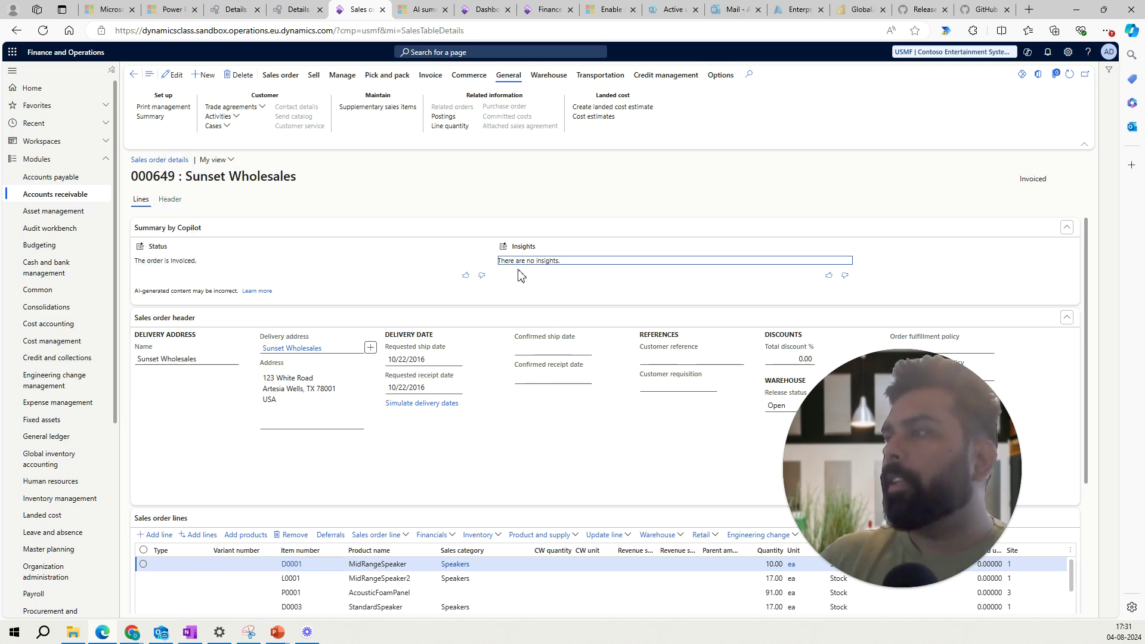
pyautogui.scroll(-1, 317, 521)
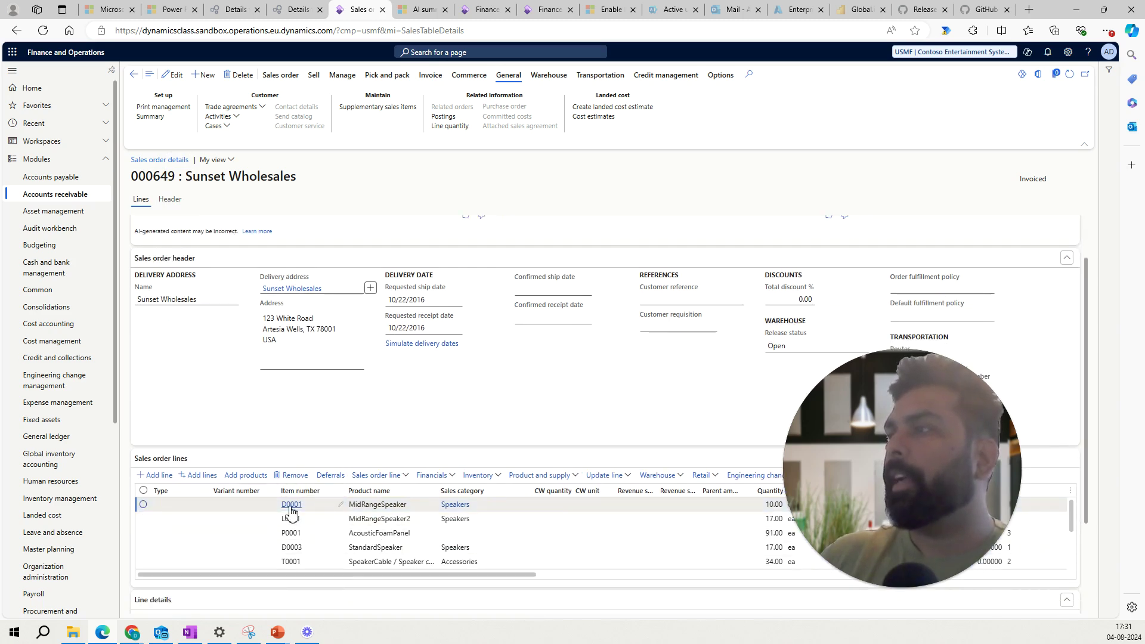
pyautogui.moveTo(292, 511)
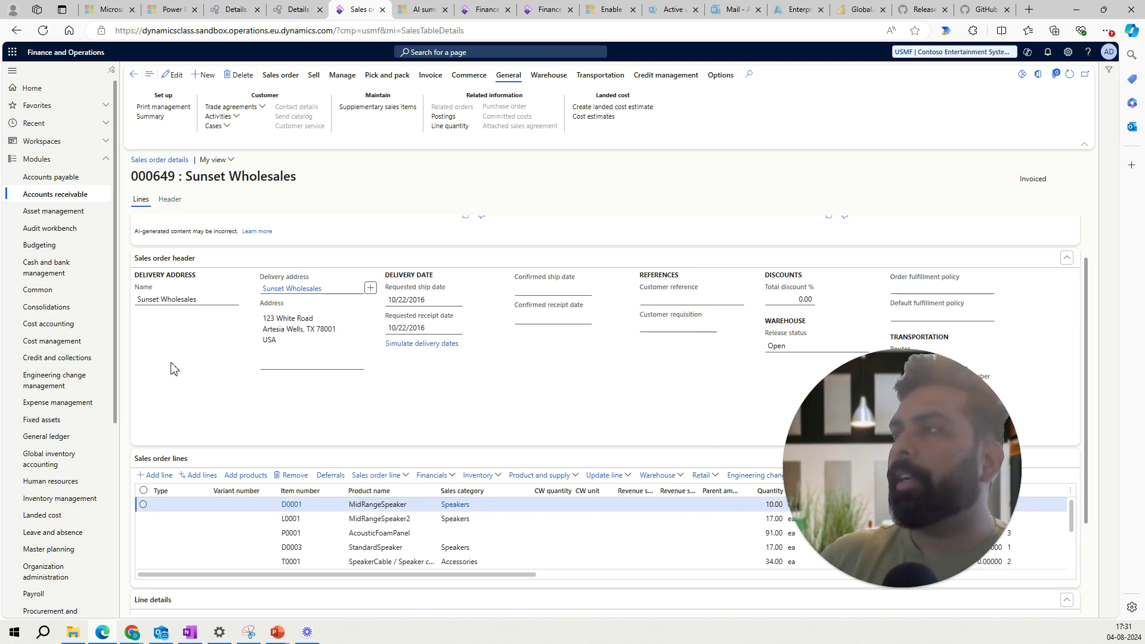
pyautogui.click(133, 75)
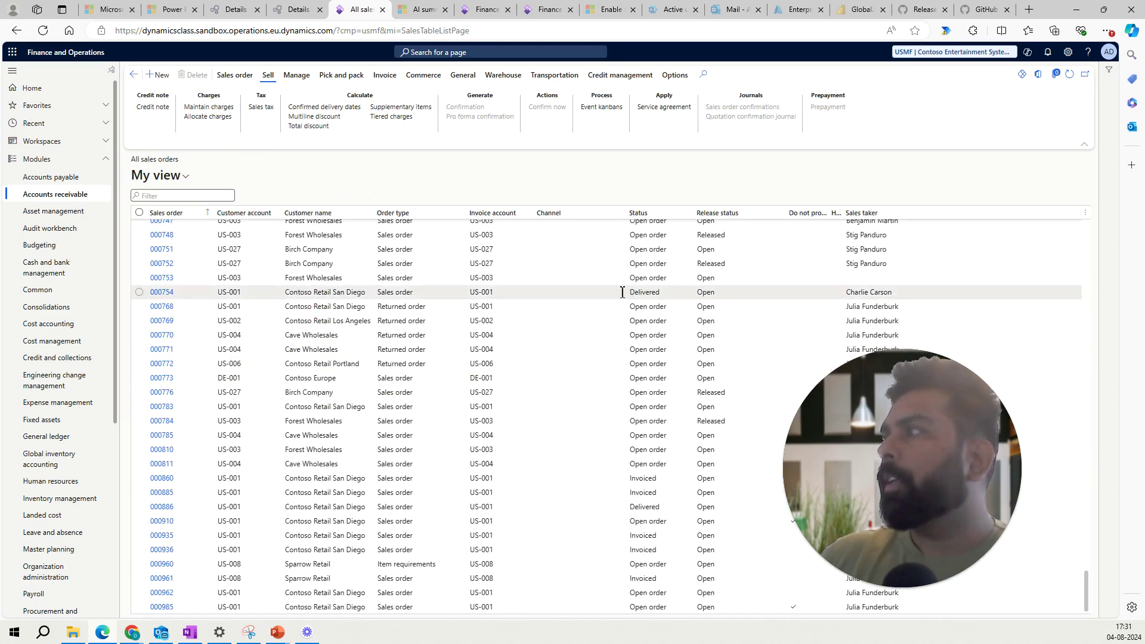
pyautogui.click(139, 291)
pyautogui.click(173, 293)
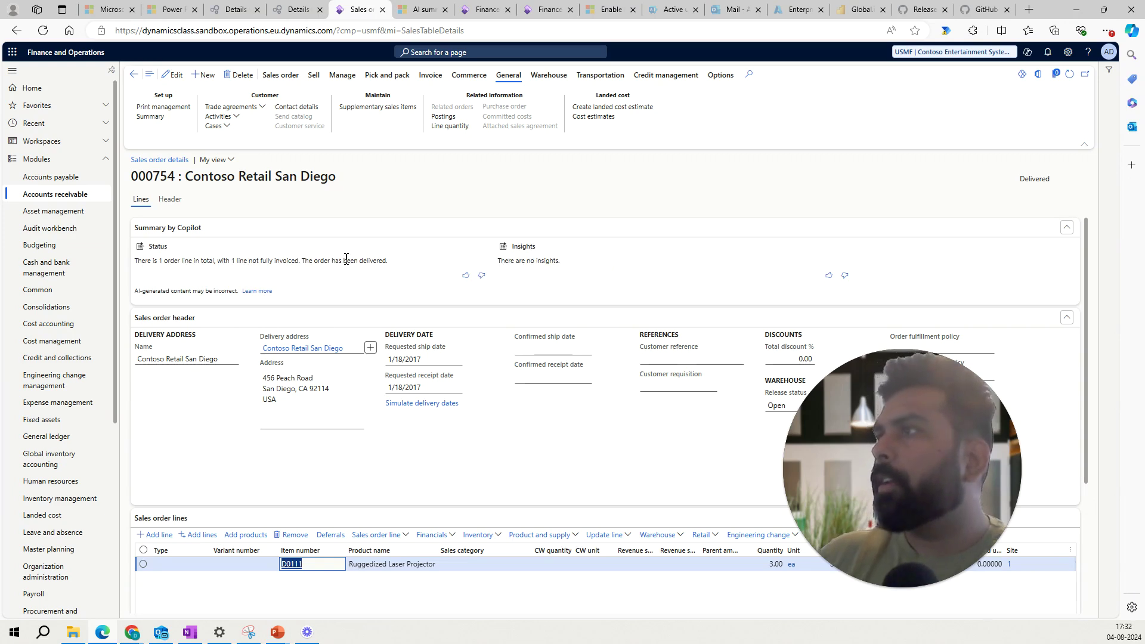
pyautogui.moveTo(346, 260); pyautogui.dragTo(273, 267)
pyautogui.click(511, 263)
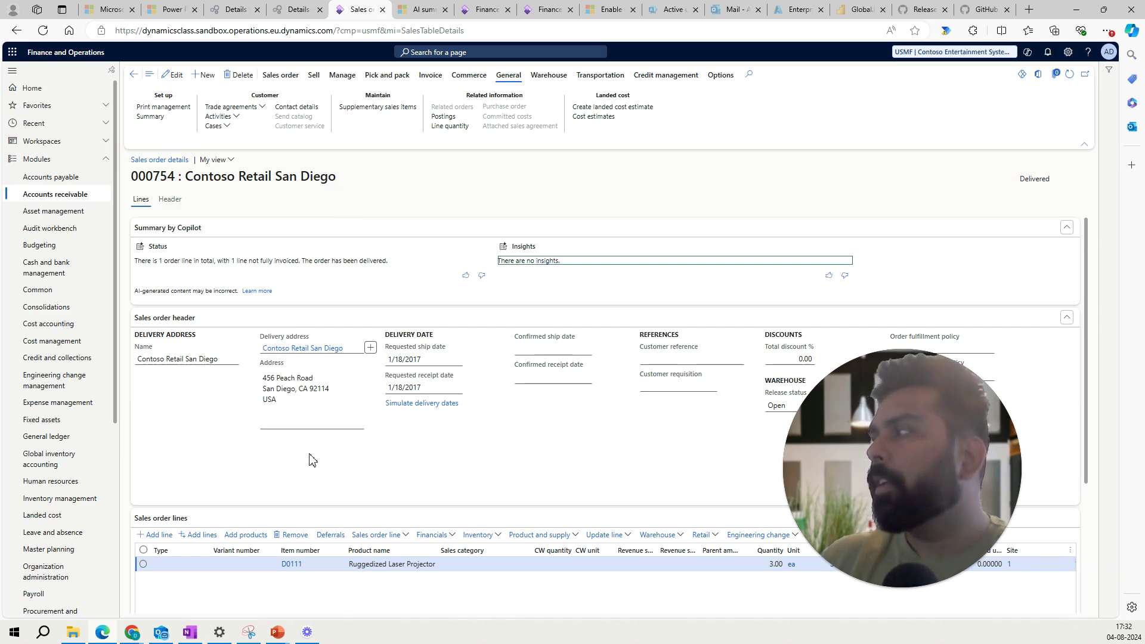
pyautogui.click(134, 75)
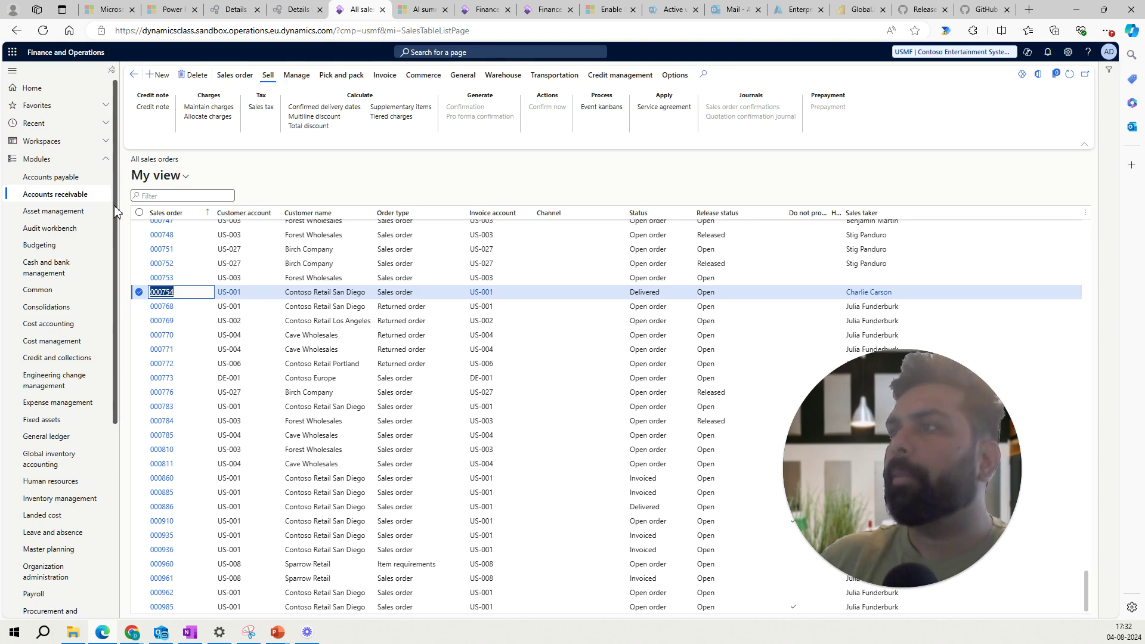
# Open the Human resources Employee self service workspace to view the Copilot time-off balances
pyautogui.click(79, 484)
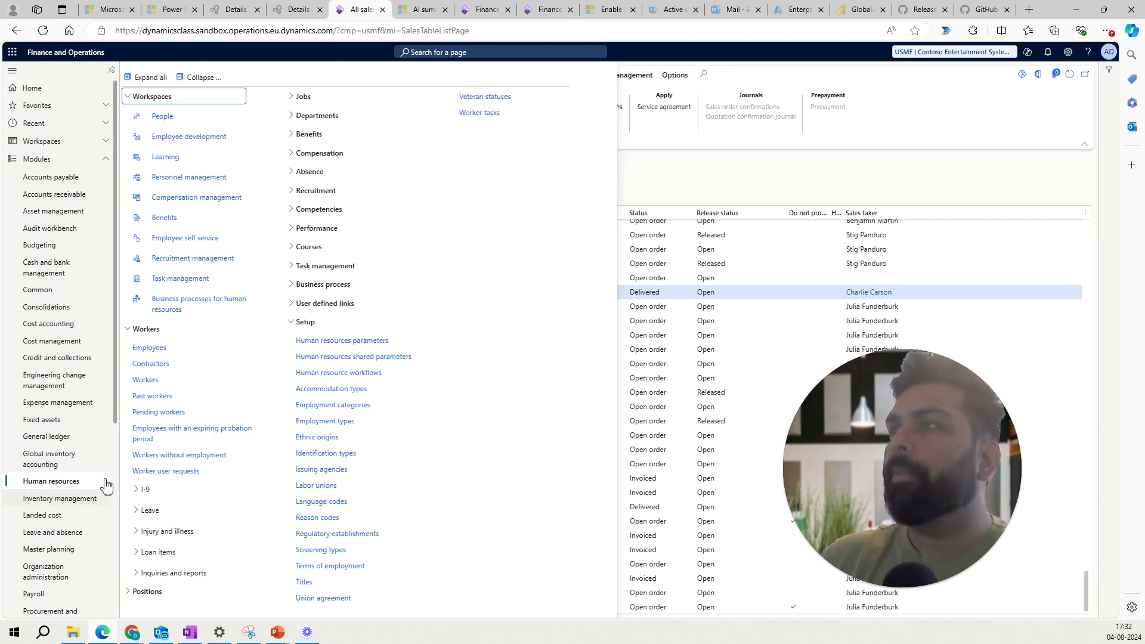
pyautogui.press('Escape')
pyautogui.press('Escape')
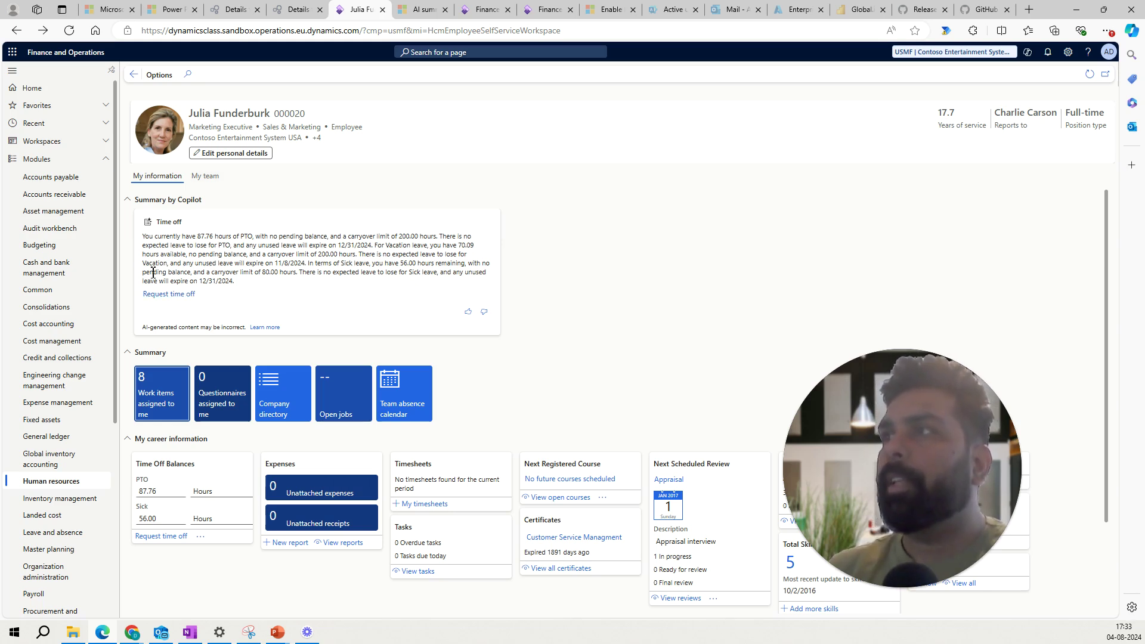
pyautogui.click(93, 250)
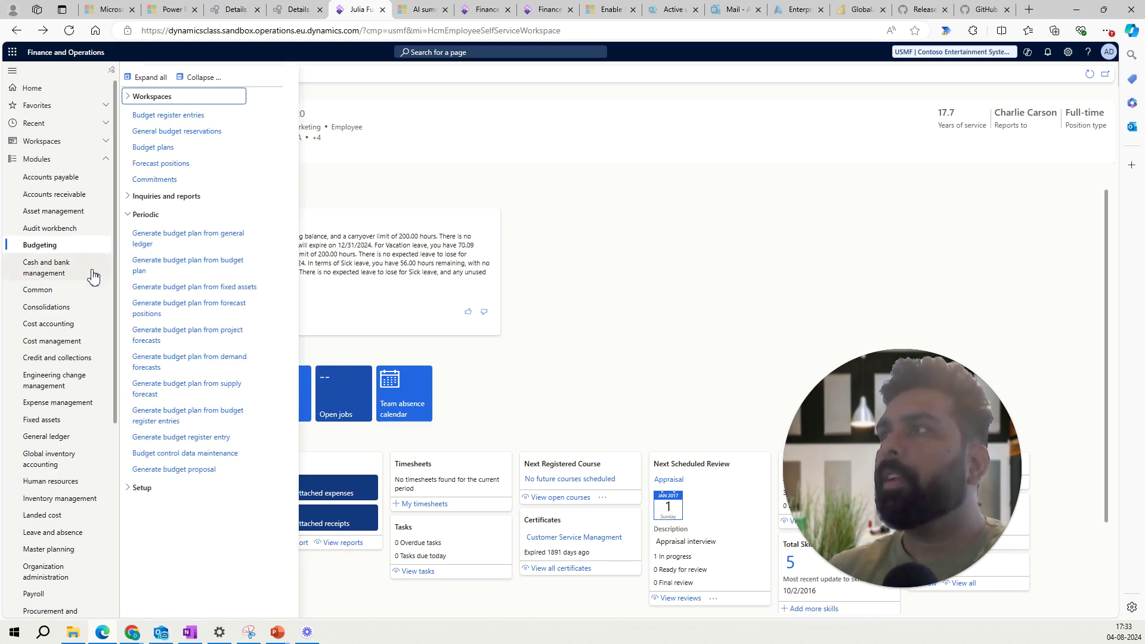
# Open Common > Inquiries > Workflow > Workflow history and filter the status to Pending
pyautogui.click(89, 293)
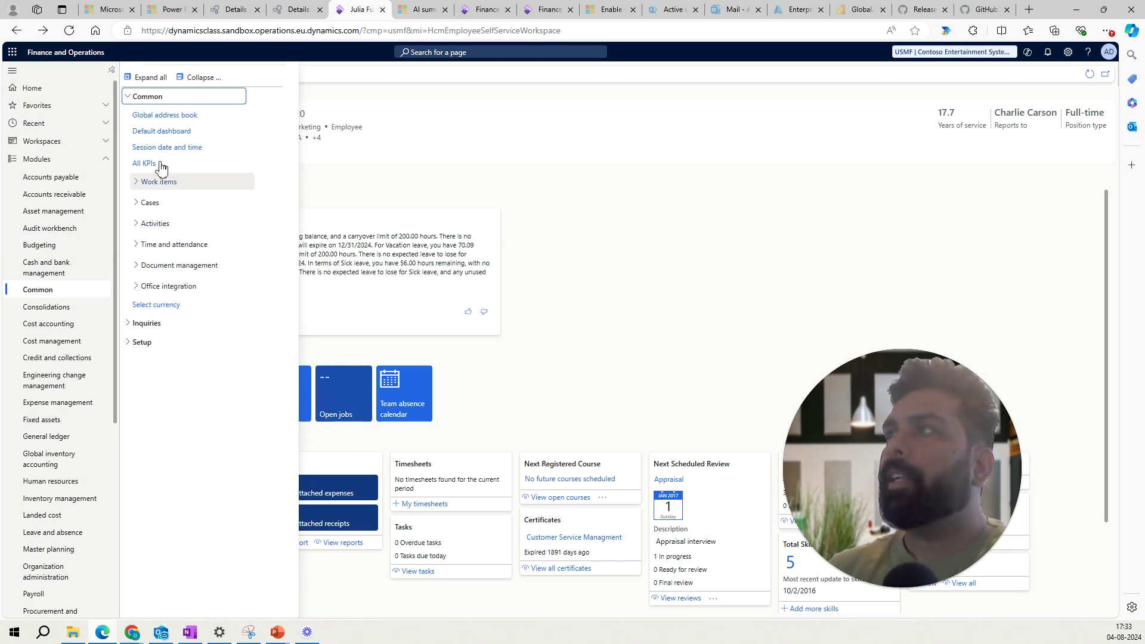
pyautogui.click(162, 99)
pyautogui.click(160, 119)
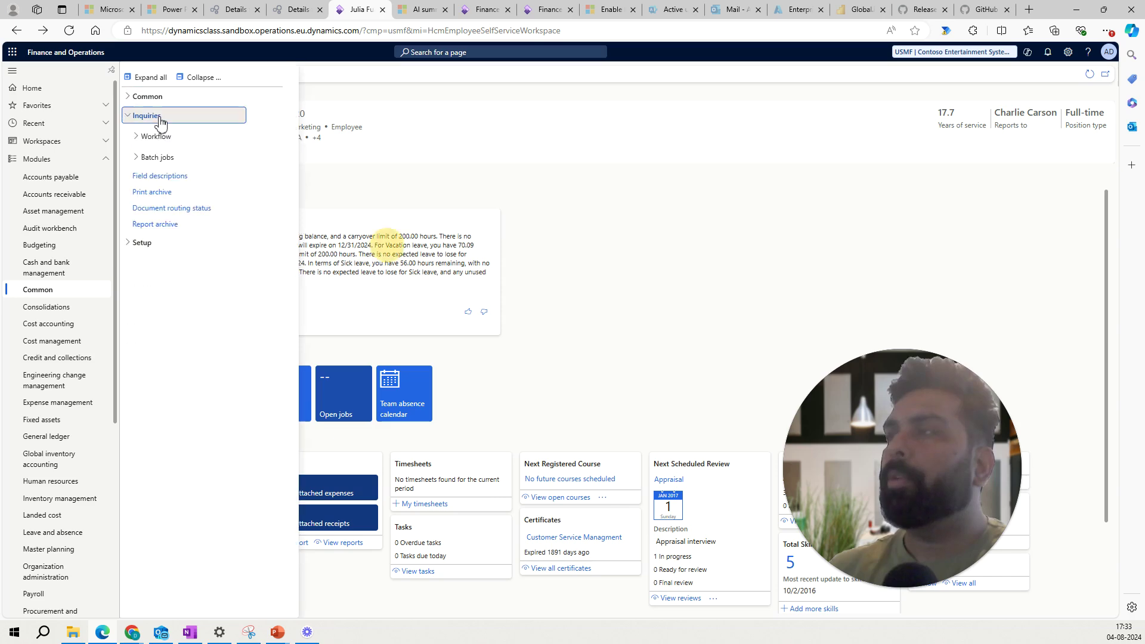
pyautogui.click(170, 138)
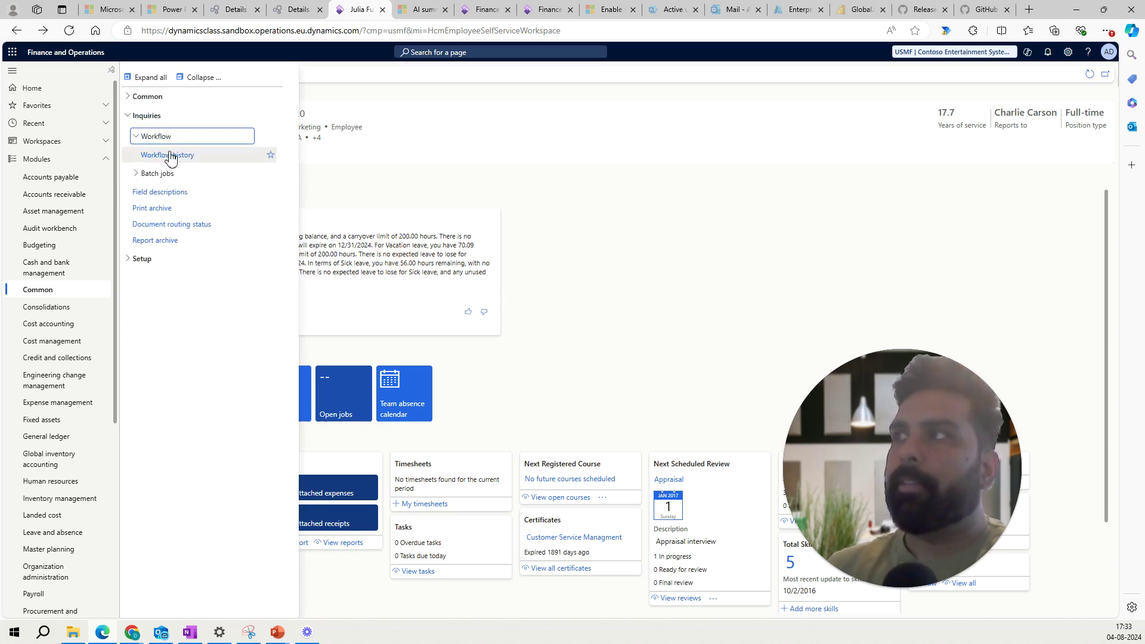
pyautogui.click(167, 155)
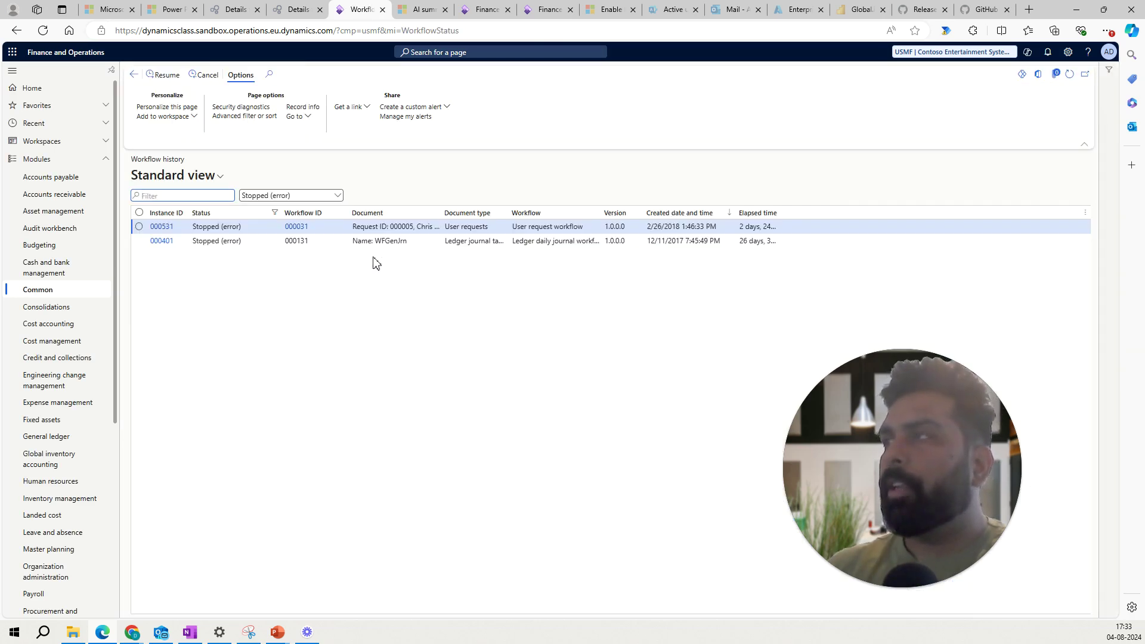
pyautogui.click(337, 196)
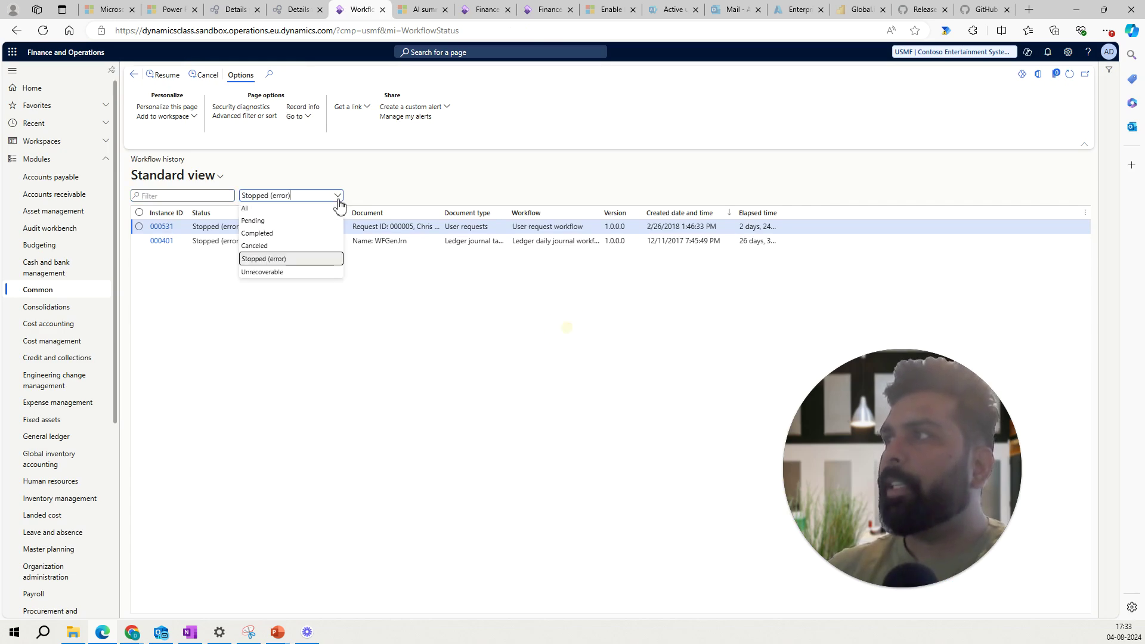
pyautogui.click(271, 219)
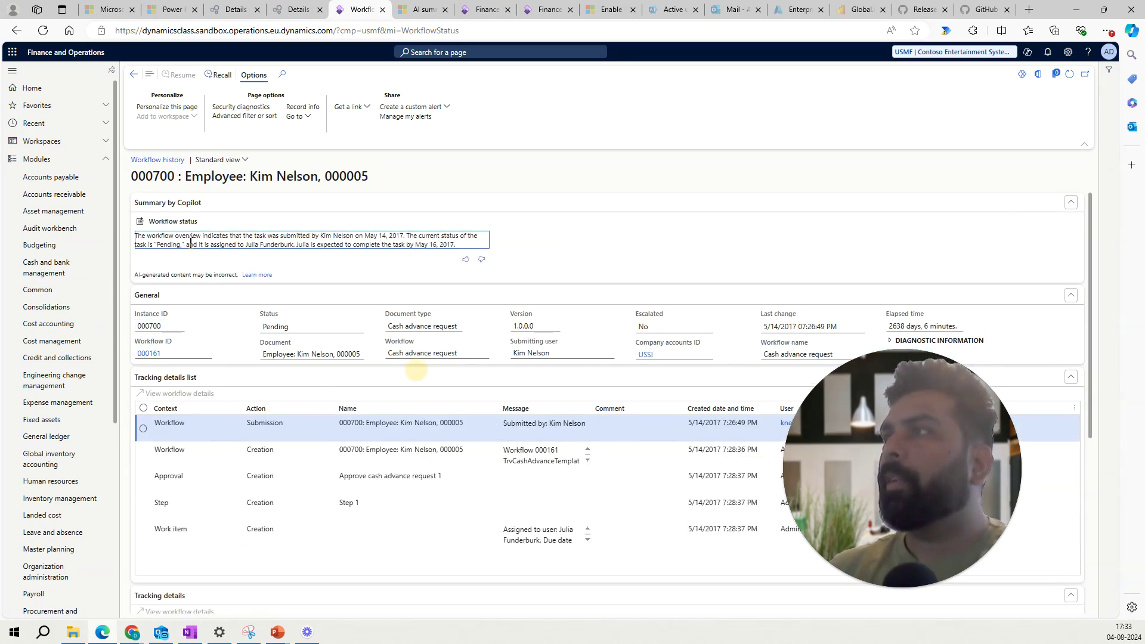
# Review the Copilot workflow status summary for cash advance request 000700, then return to the list
pyautogui.moveTo(189, 244); pyautogui.dragTo(238, 245)
pyautogui.click(318, 239)
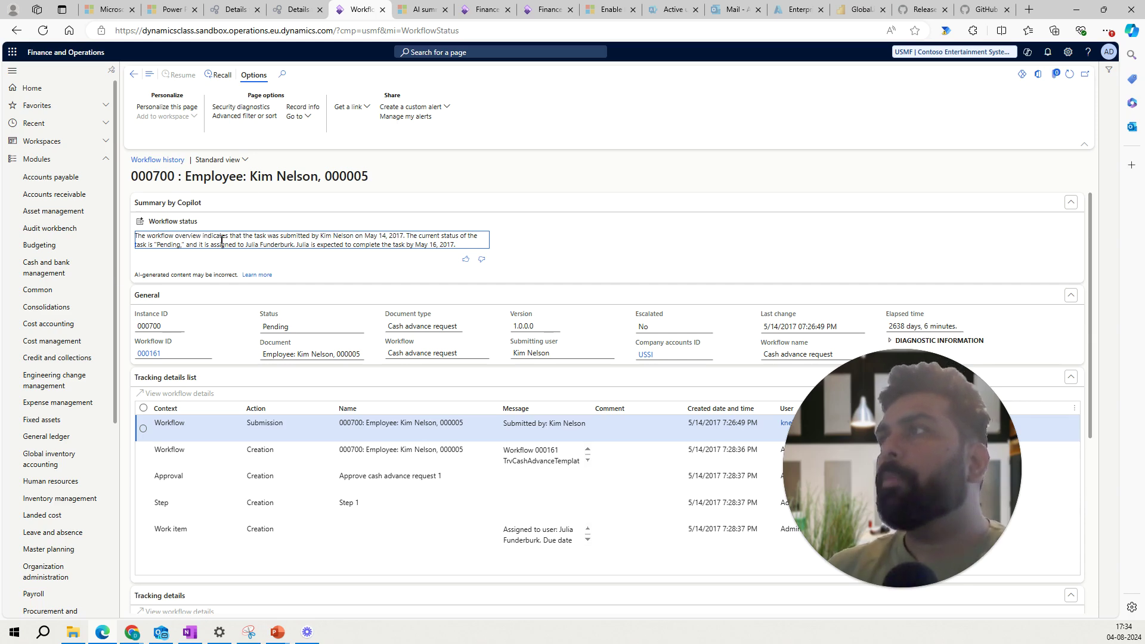
pyautogui.scroll(-1, 139, 86)
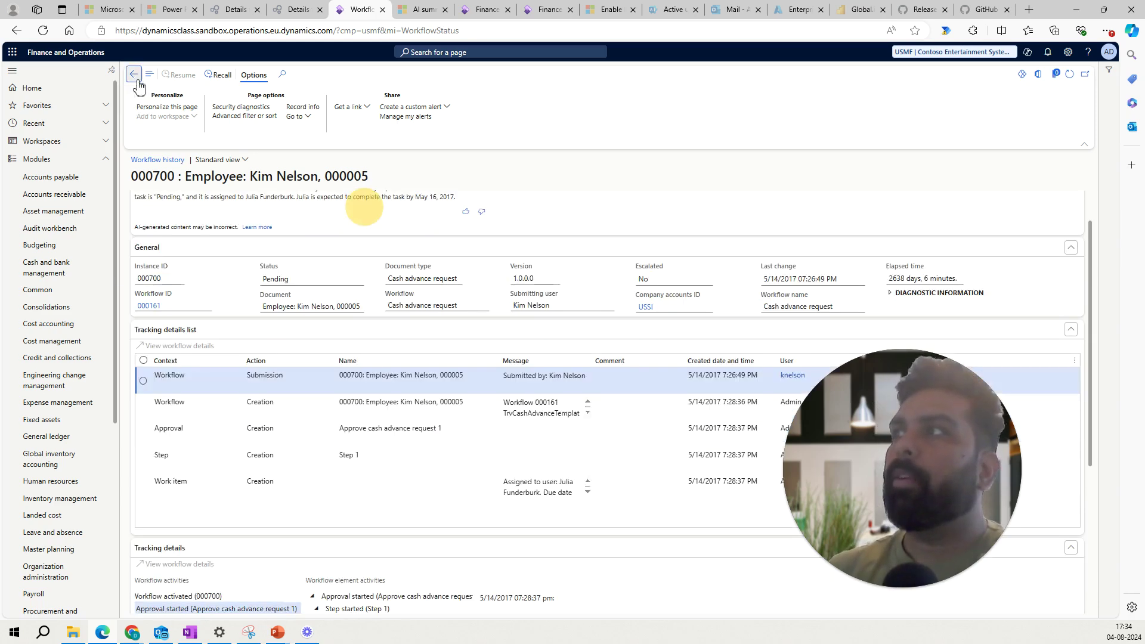
pyautogui.click(137, 81)
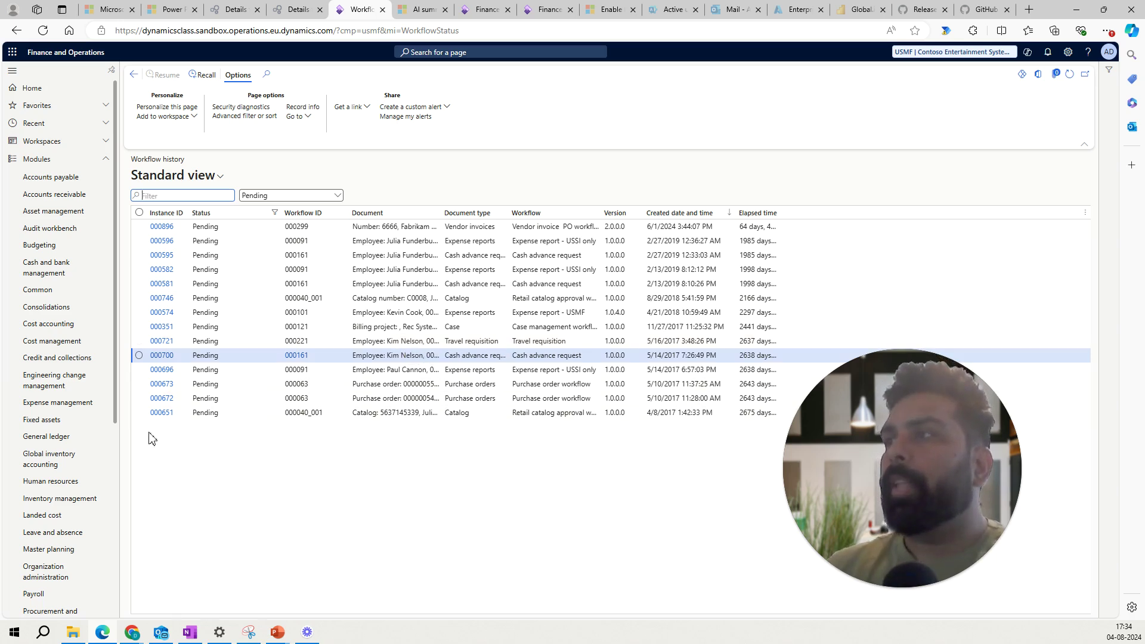
# Show the Retail and Commerce module links with the Channels group expanded
pyautogui.scroll(-4, 110, 495)
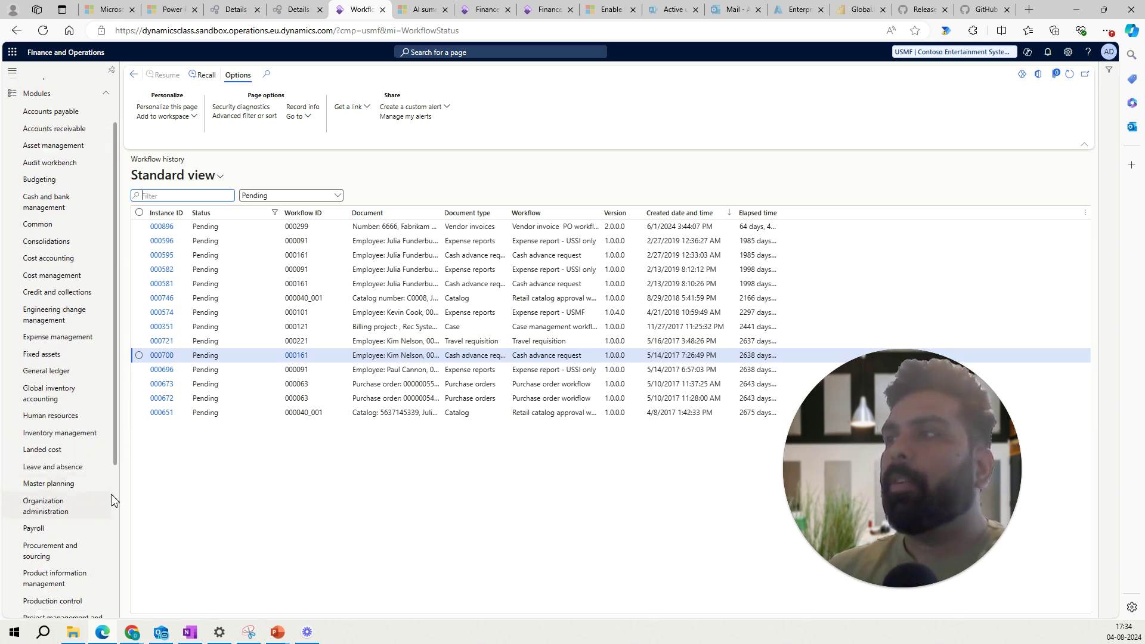
pyautogui.scroll(1, 98, 528)
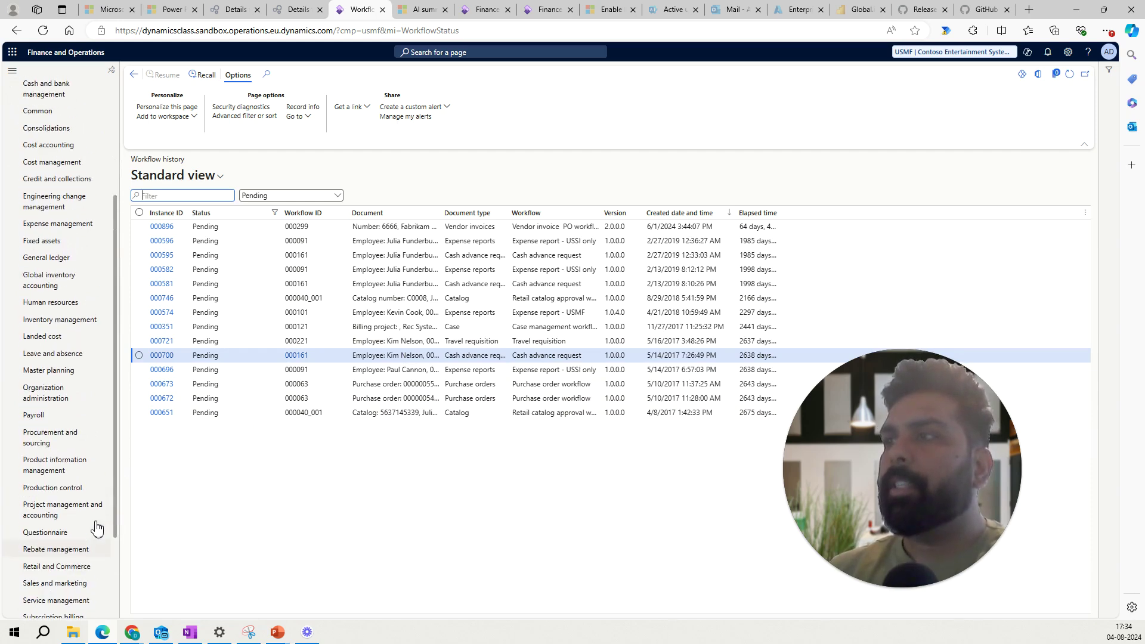
pyautogui.click(88, 575)
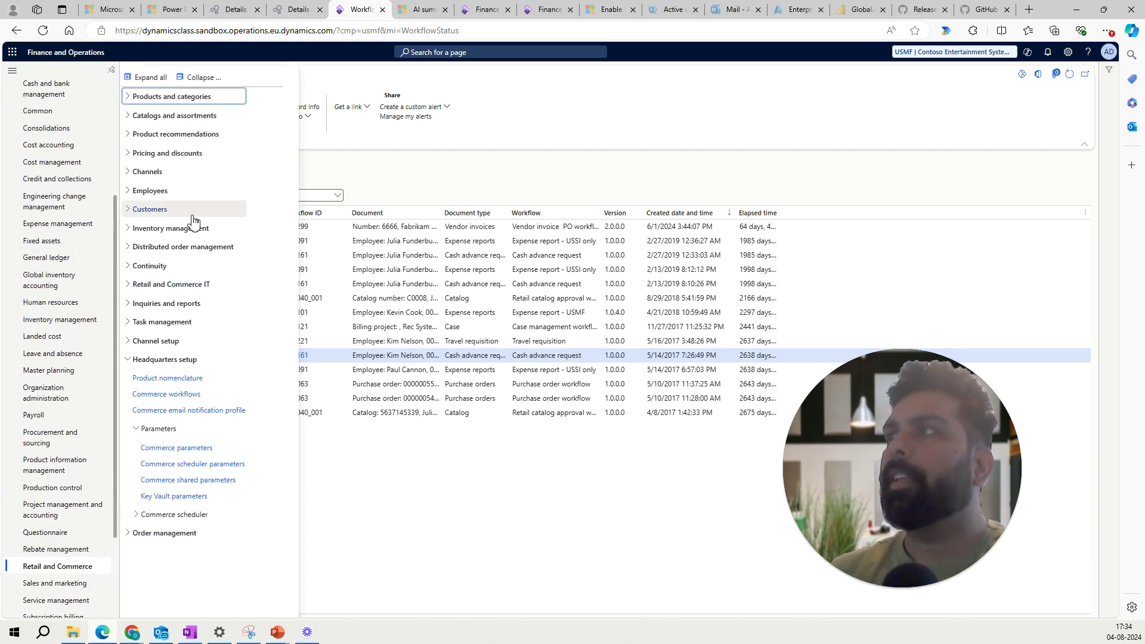
pyautogui.click(179, 172)
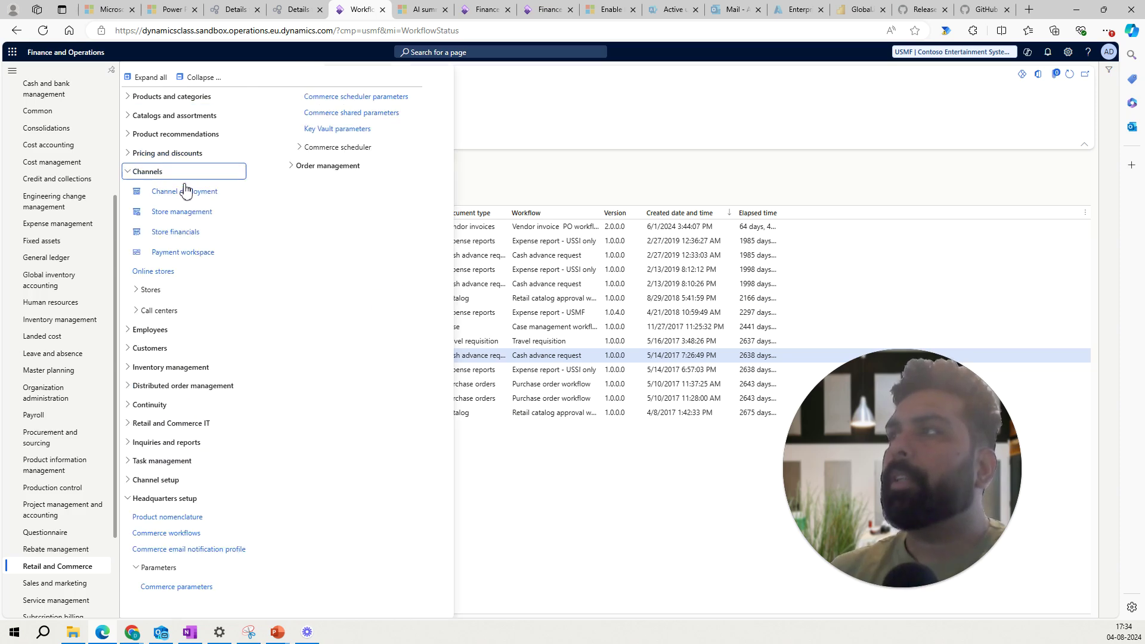
# Open Store financials for Contoso Retail USA and review its Copilot Status and Risks summary cards
pyautogui.click(179, 238)
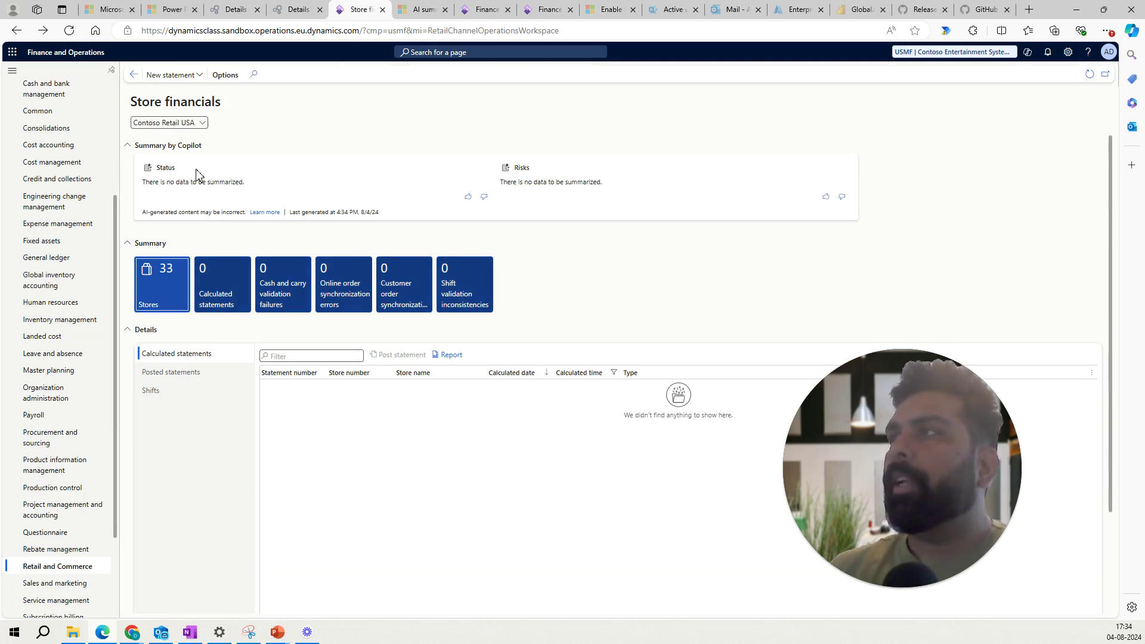
pyautogui.doubleClick(173, 169)
pyautogui.doubleClick(522, 168)
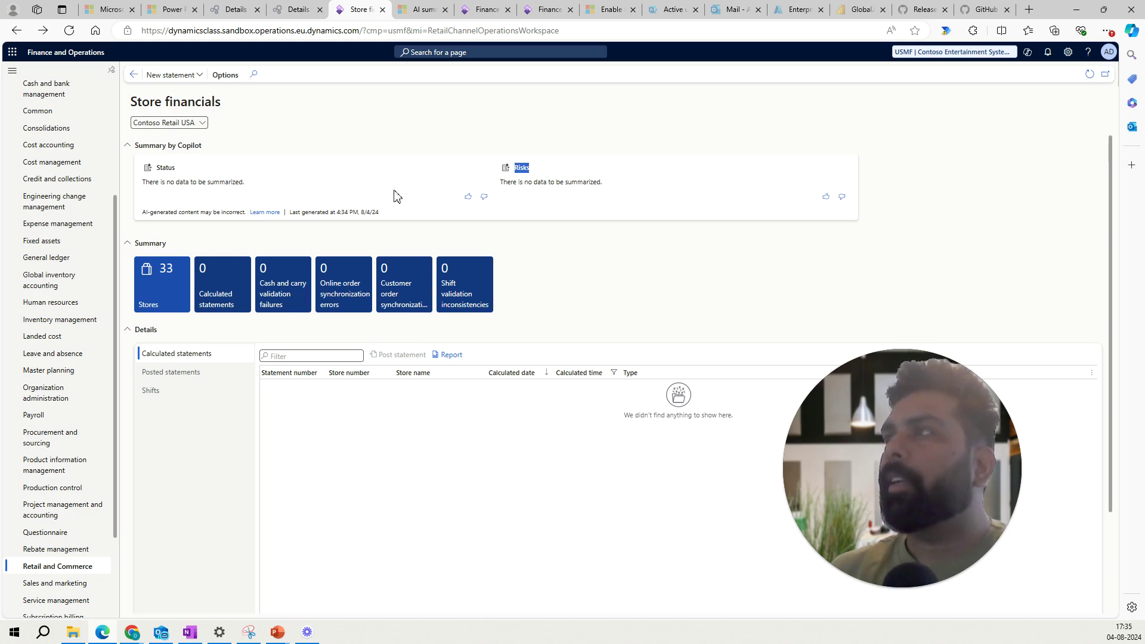
pyautogui.click(581, 242)
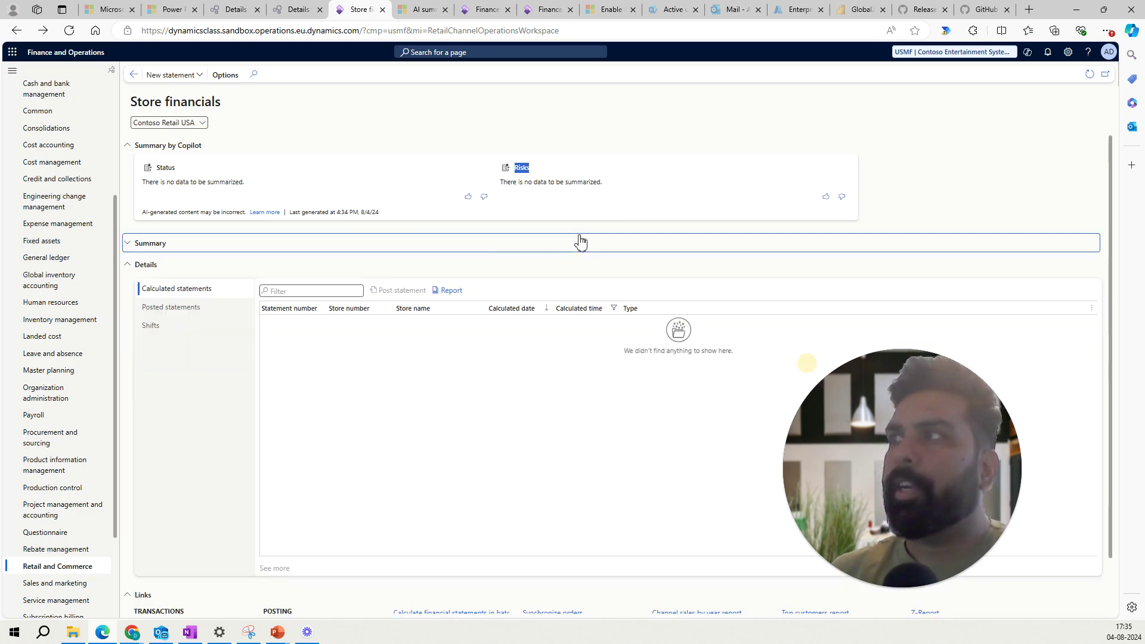
pyautogui.click(580, 242)
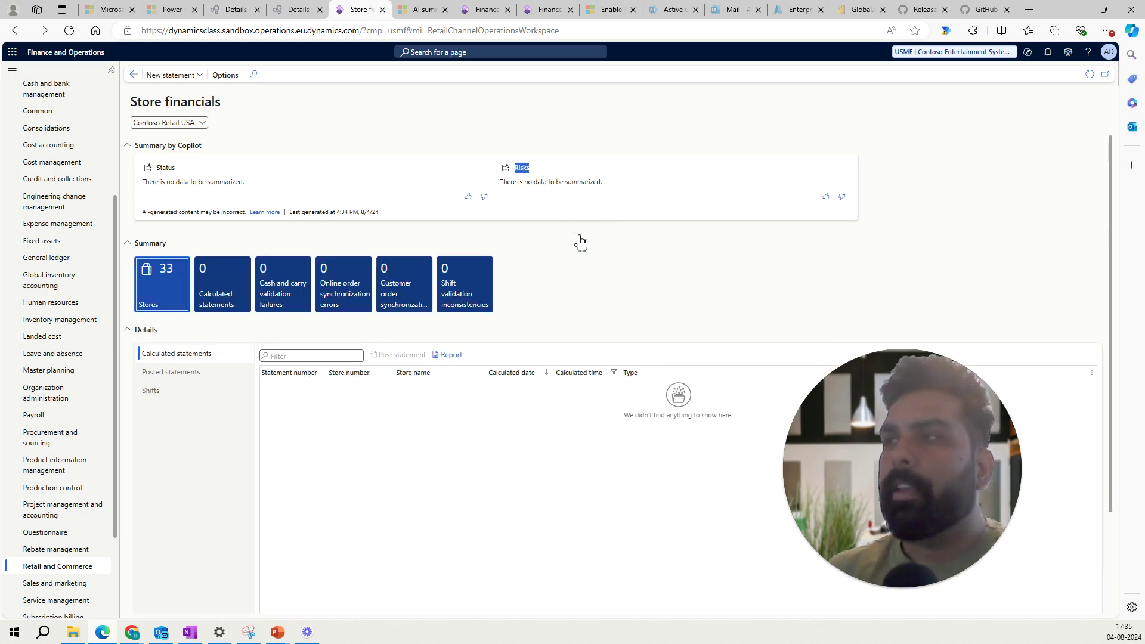